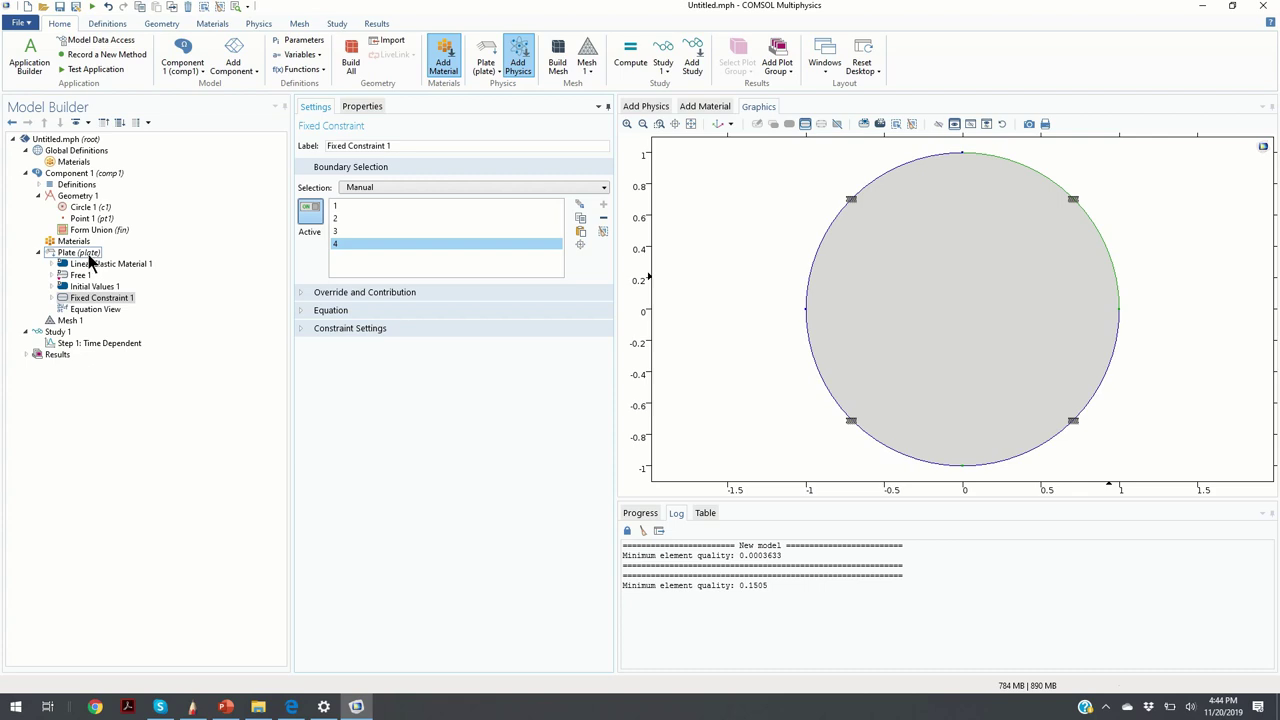
# Add a point load to the Plate physics and apply it to the point at the circle's centre.
pyautogui.click(87, 258)
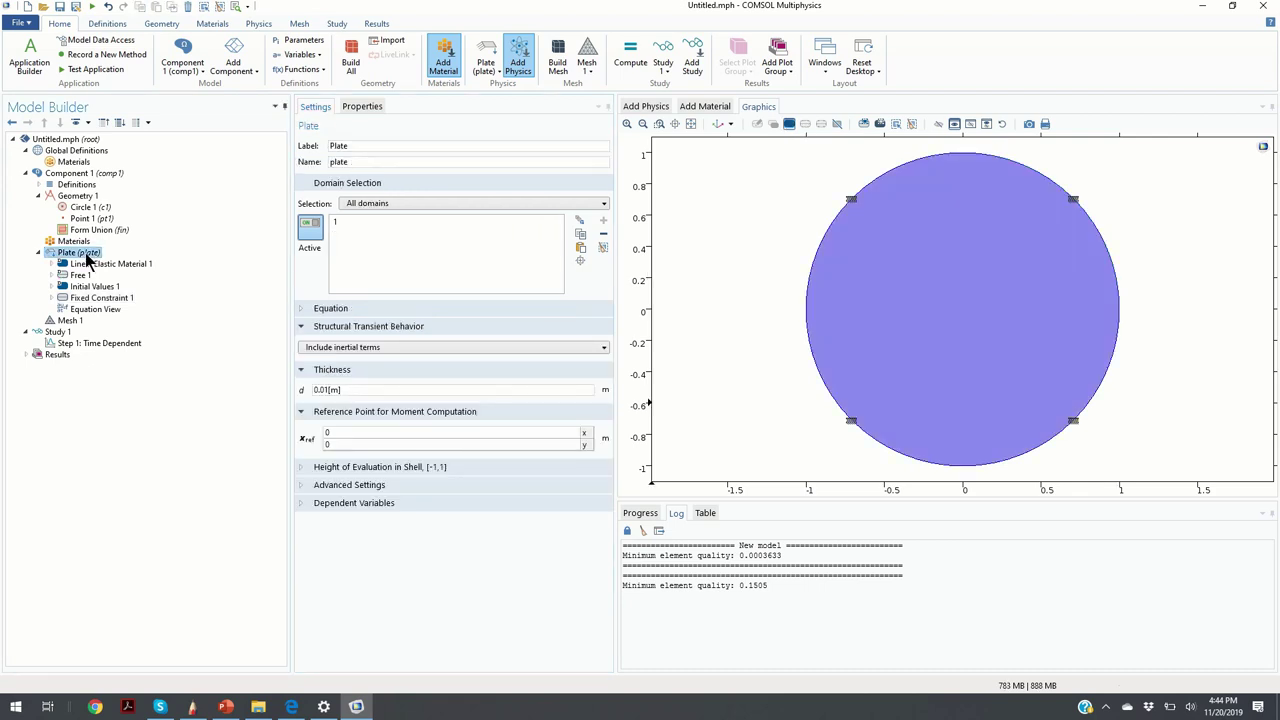
pyautogui.rightClick(87, 258)
pyautogui.moveTo(157, 299)
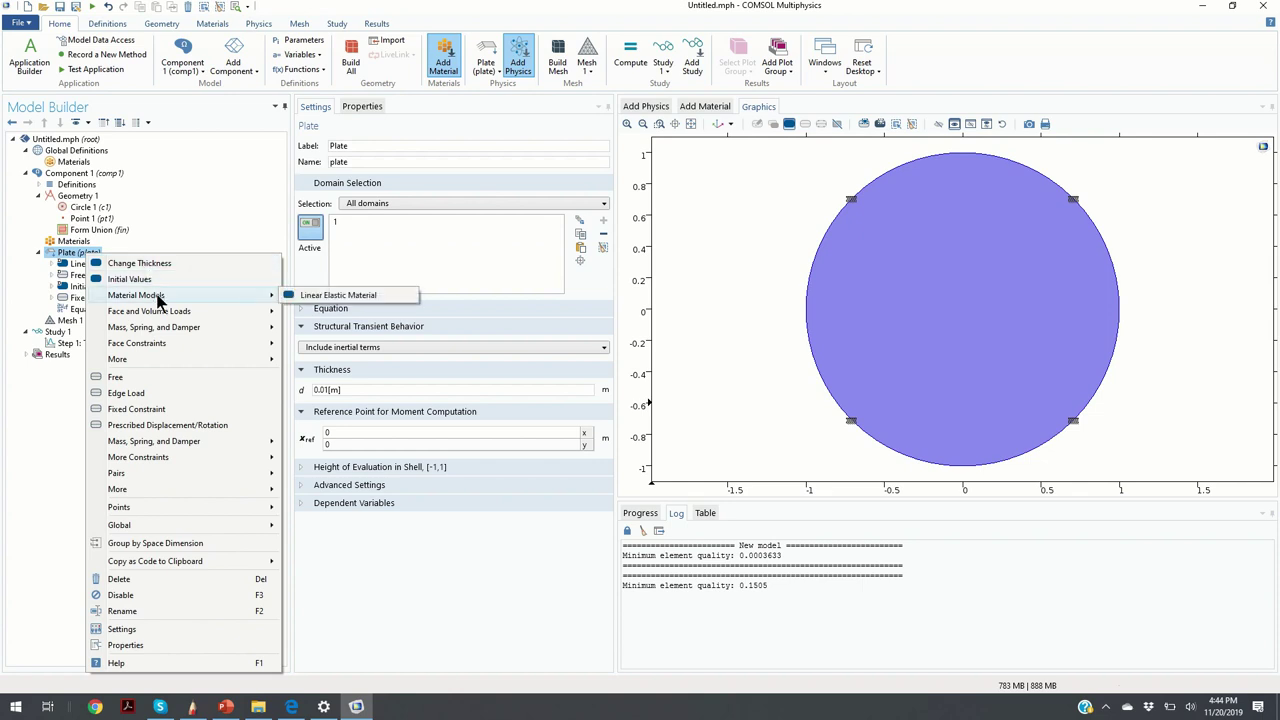
pyautogui.moveTo(189, 508)
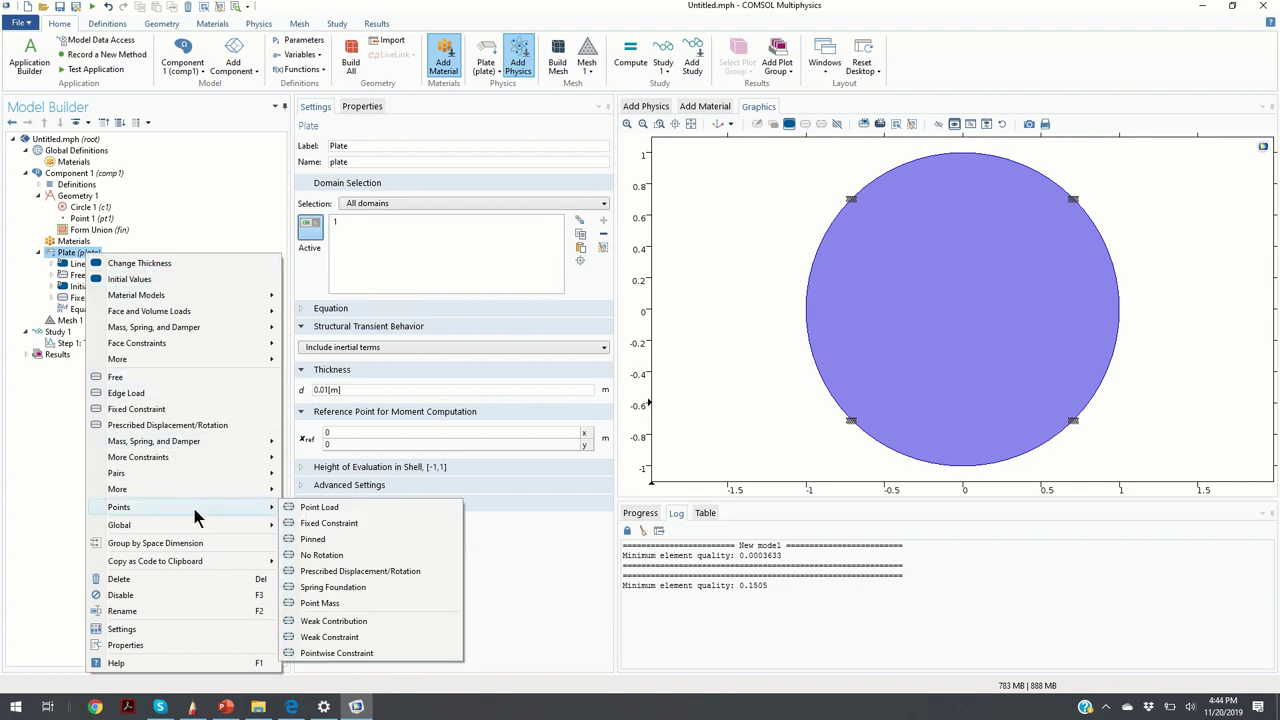
pyautogui.click(318, 512)
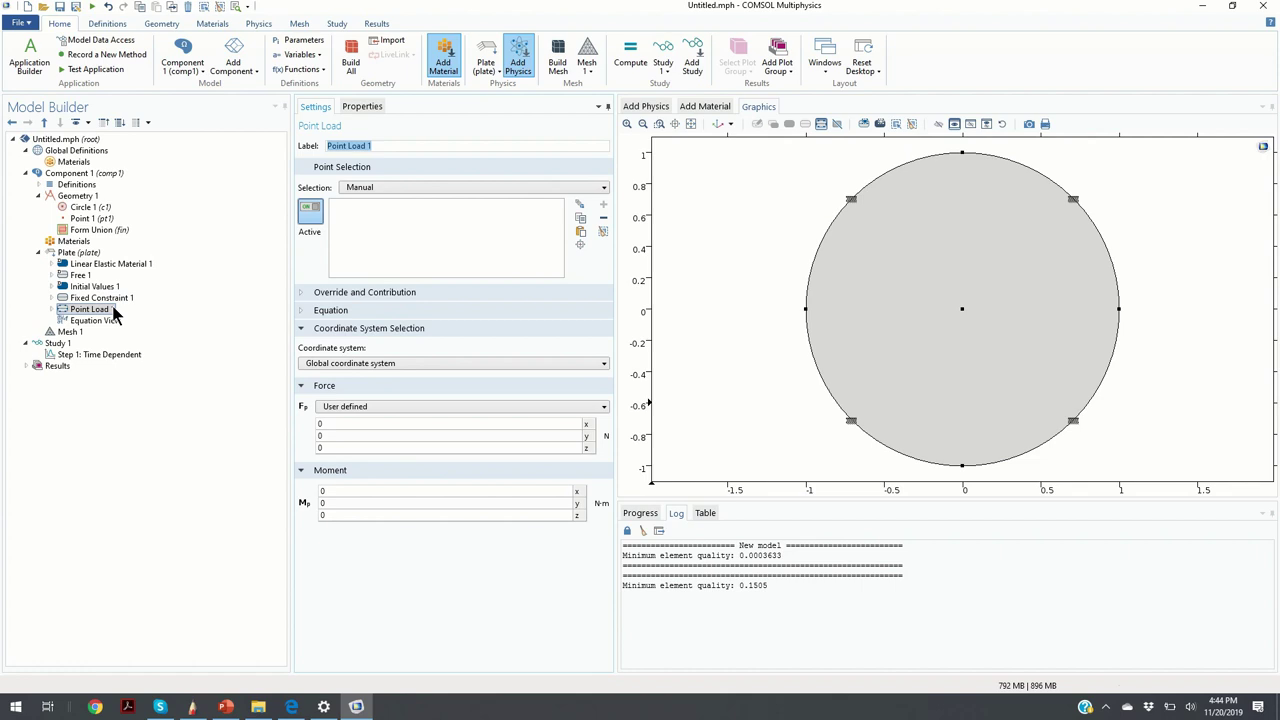
pyautogui.click(963, 311)
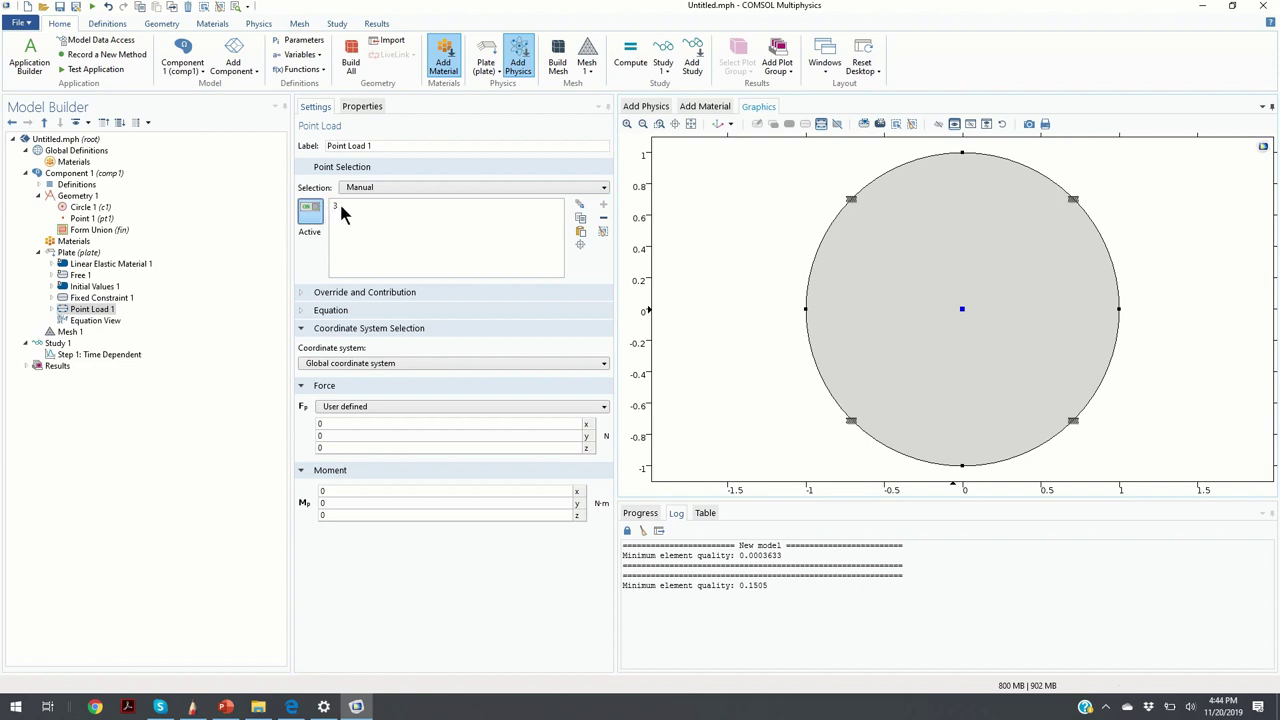
# Set the point load's z force component to -100 N.
pyautogui.click(388, 449)
pyautogui.press('BackSpace')
pyautogui.write('-')
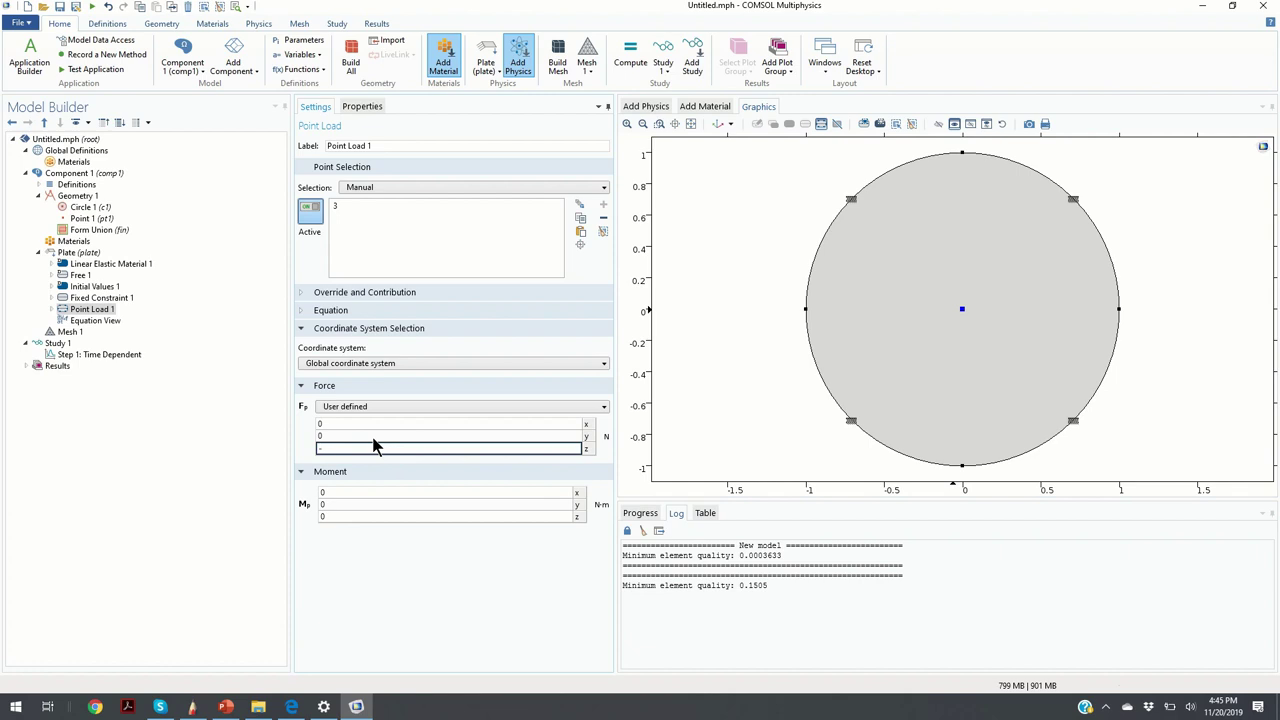
pyautogui.write('100')
# Check the plate's thickness setting and build the physics-controlled mesh with Normal element size.
pyautogui.click(86, 253)
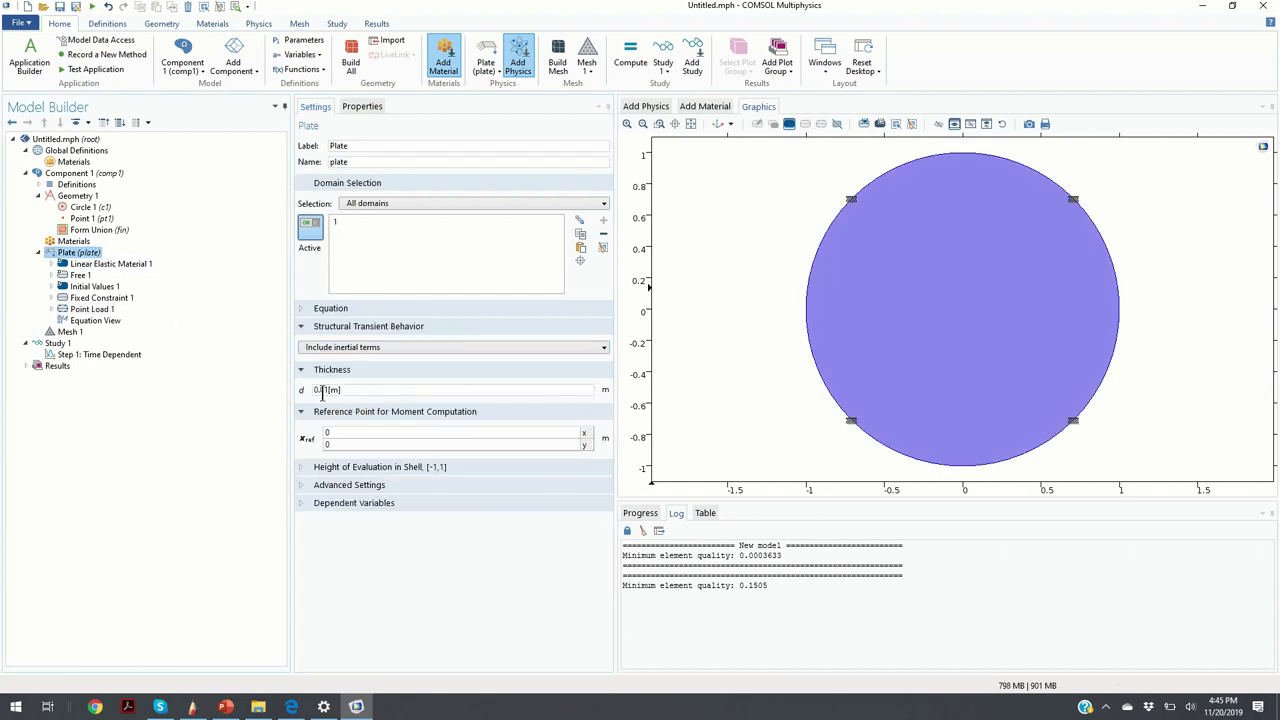
pyautogui.click(327, 390)
pyautogui.click(86, 254)
pyautogui.click(72, 332)
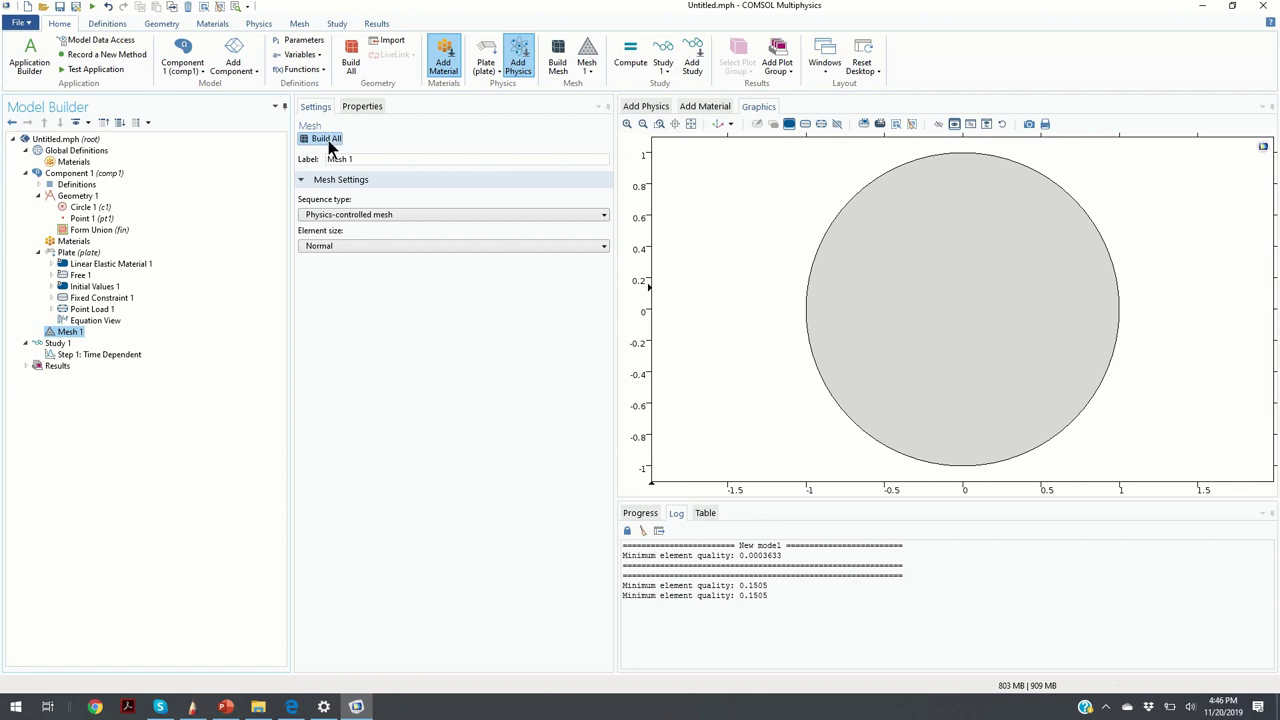
pyautogui.click(327, 139)
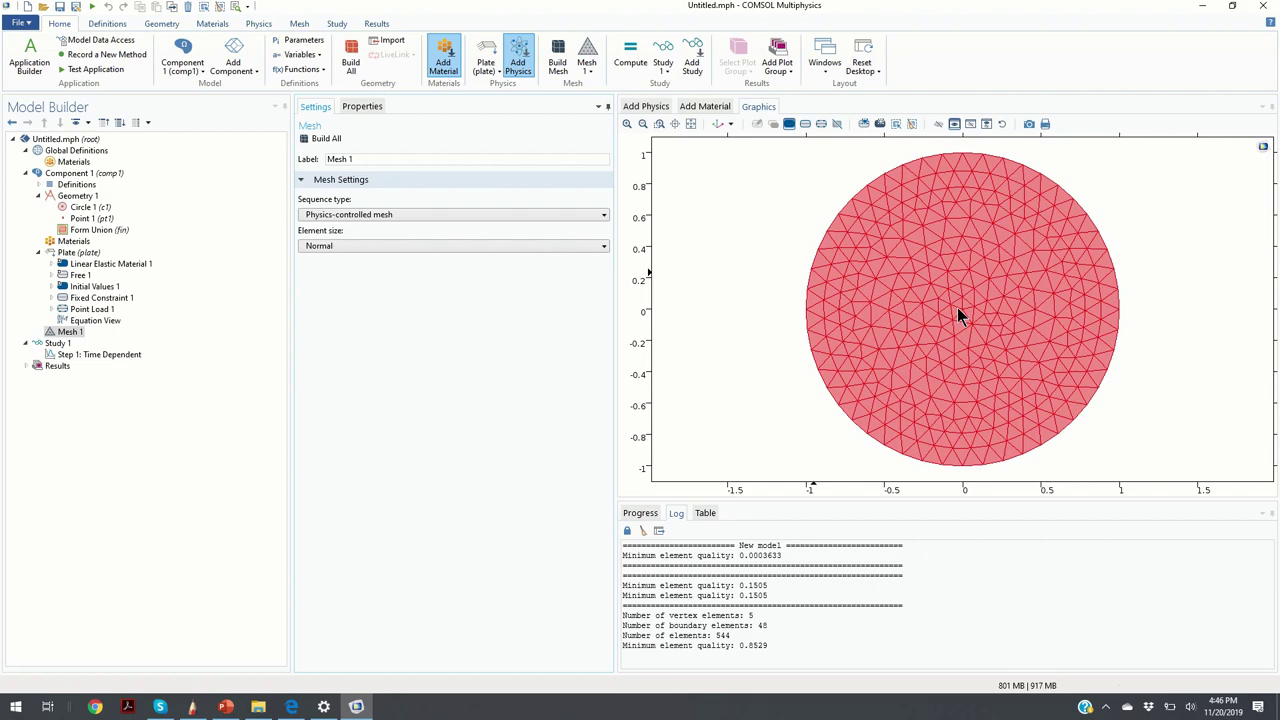
# Add Structural steel from the recent materials to the component and review its material properties.
pyautogui.click(74, 242)
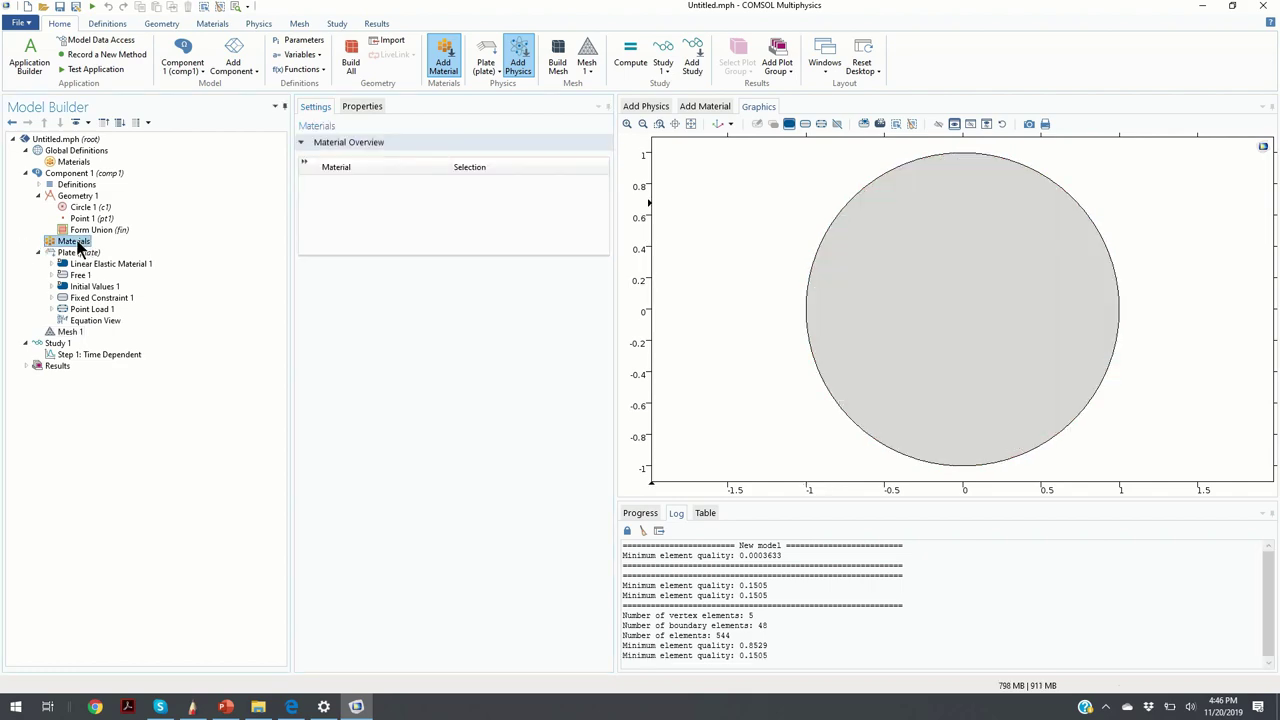
pyautogui.rightClick(80, 248)
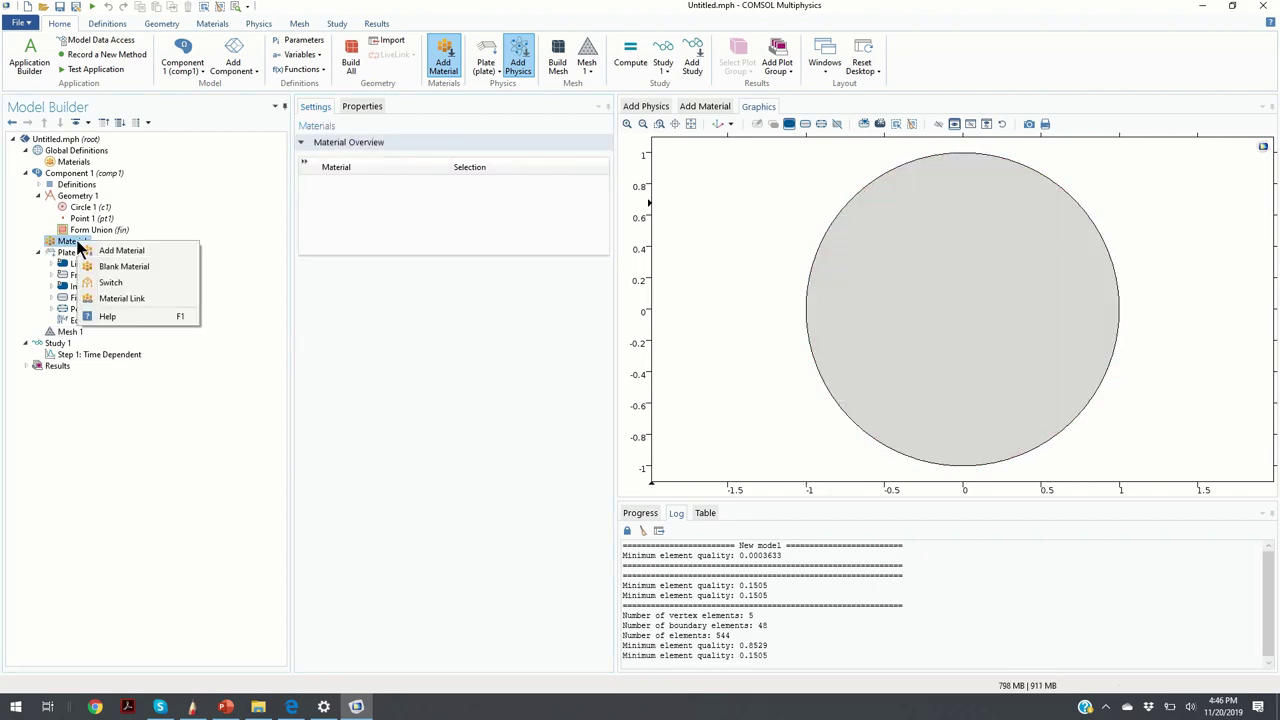
pyautogui.click(149, 252)
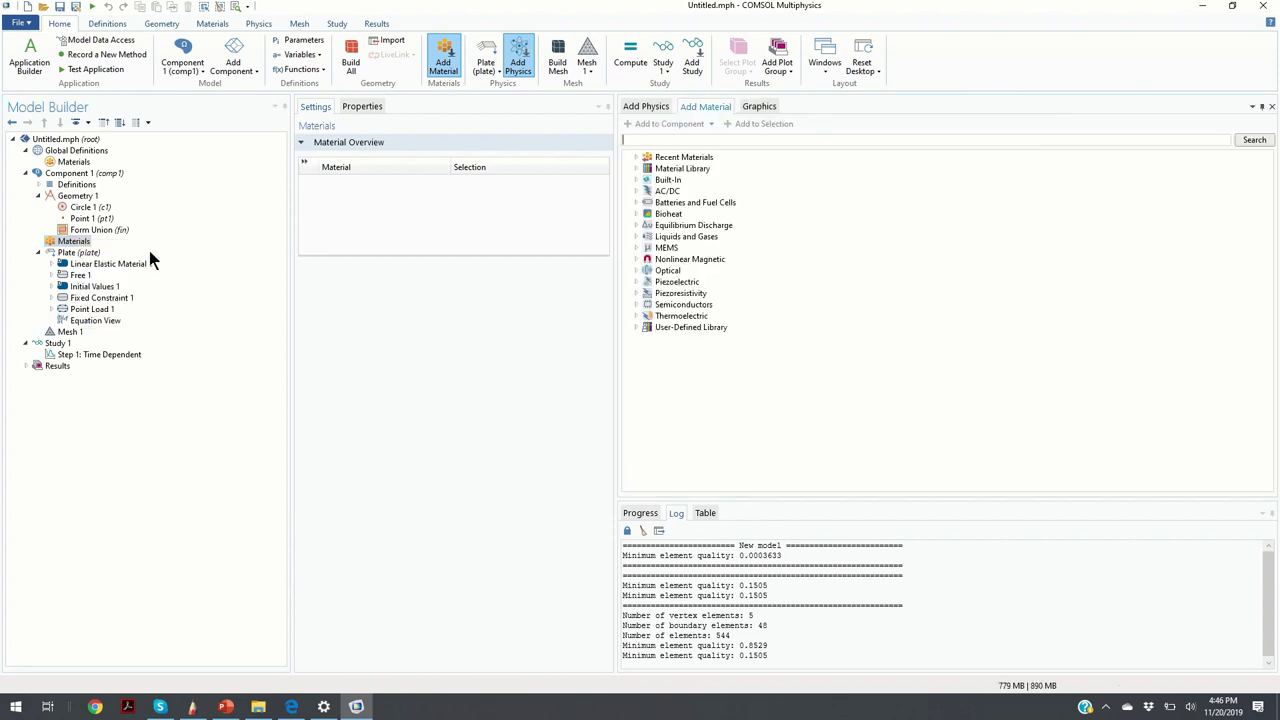
pyautogui.click(635, 159)
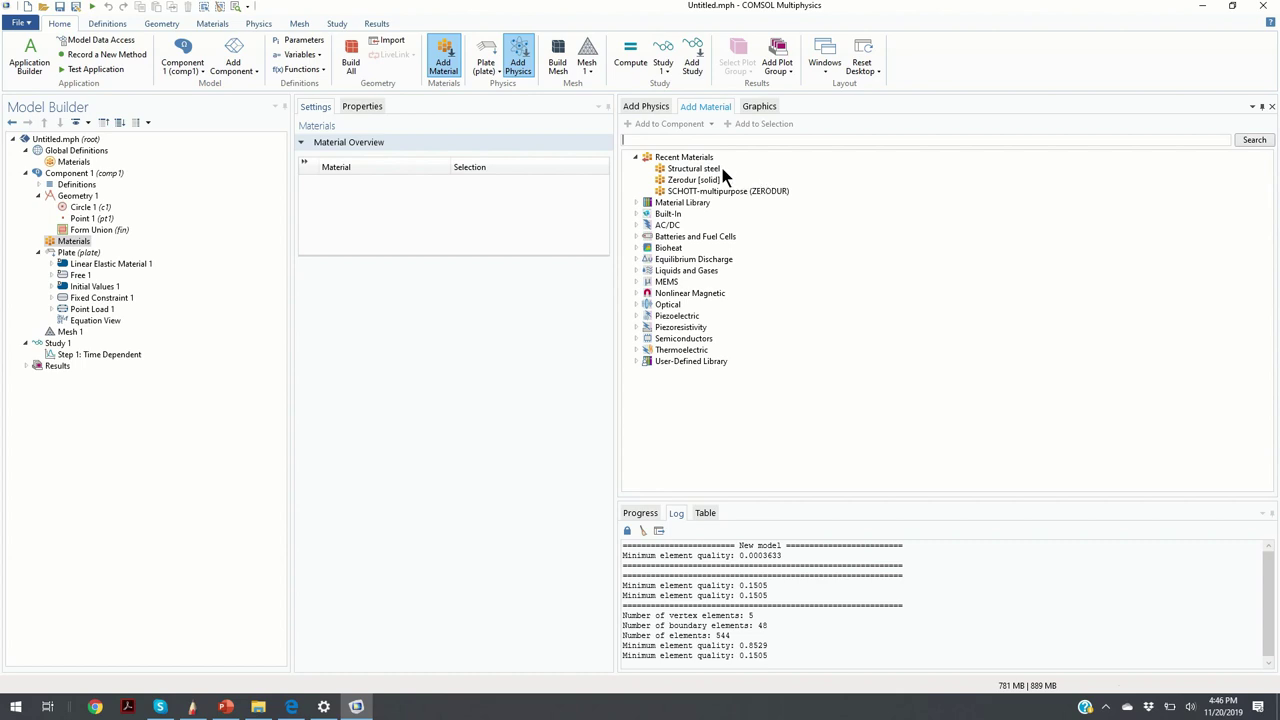
pyautogui.click(716, 169)
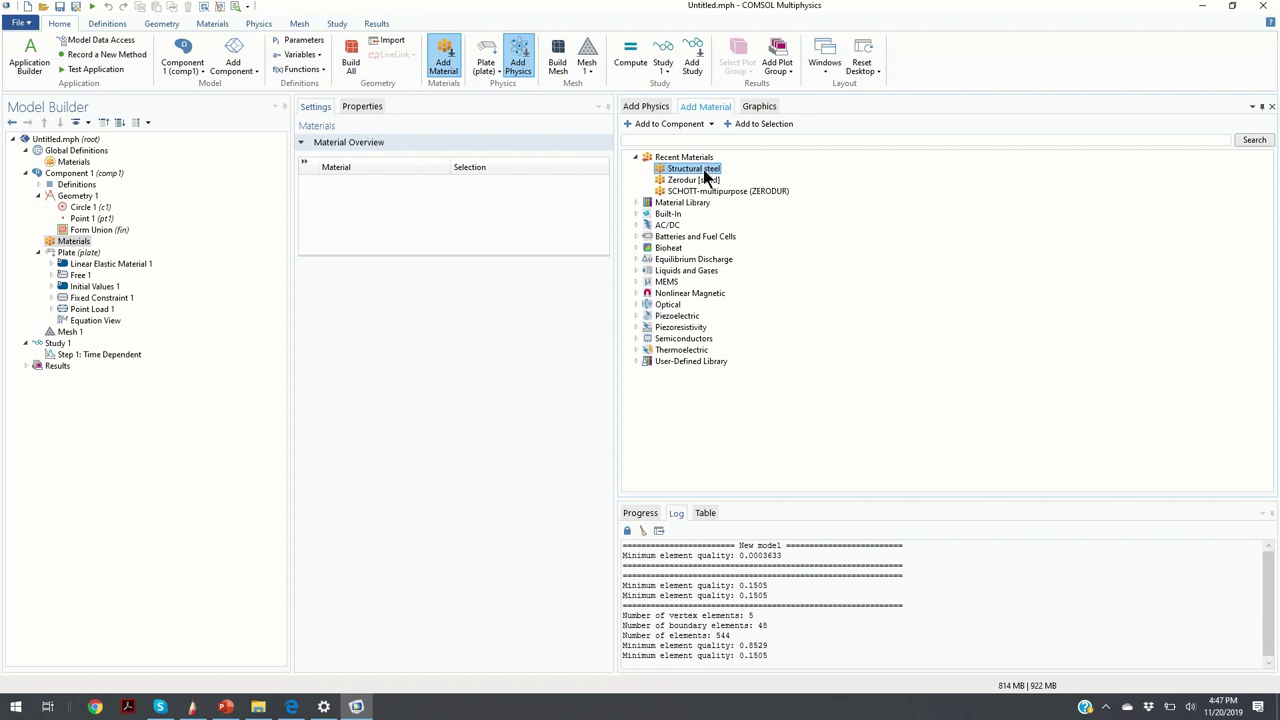
pyautogui.doubleClick(706, 170)
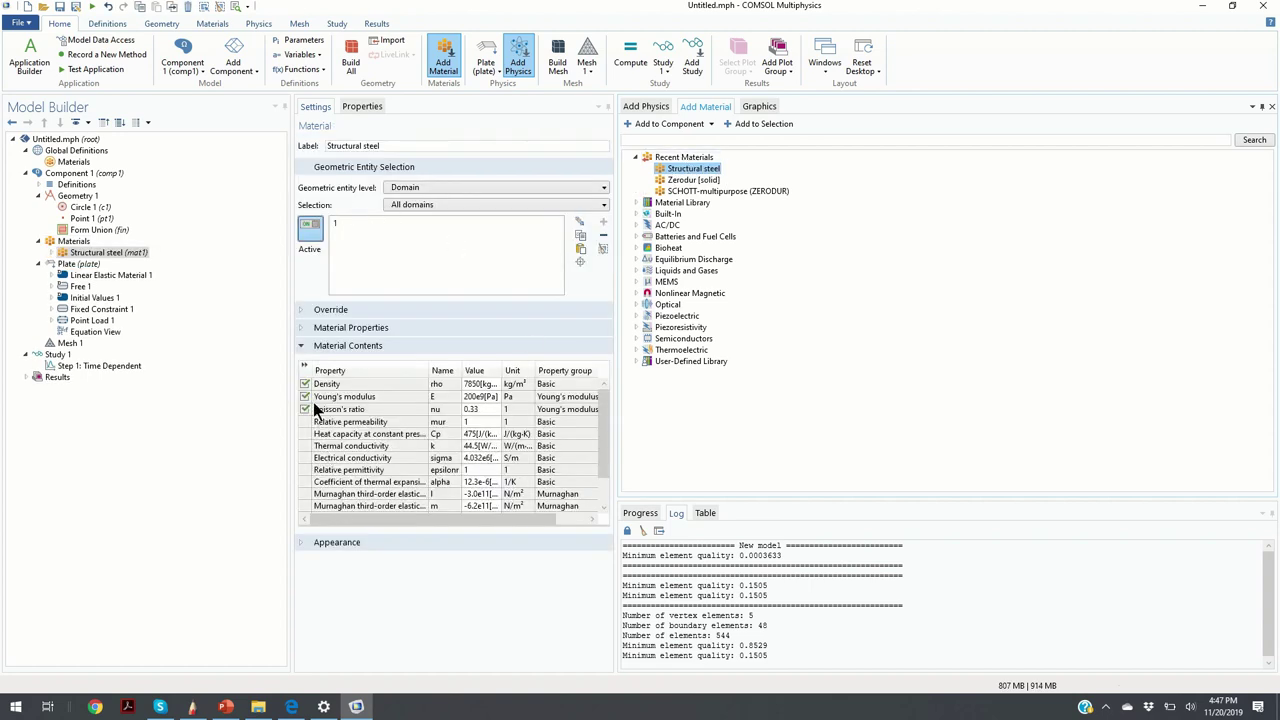
pyautogui.moveTo(517, 521); pyautogui.dragTo(478, 519)
pyautogui.moveTo(503, 518); pyautogui.dragTo(256, 392)
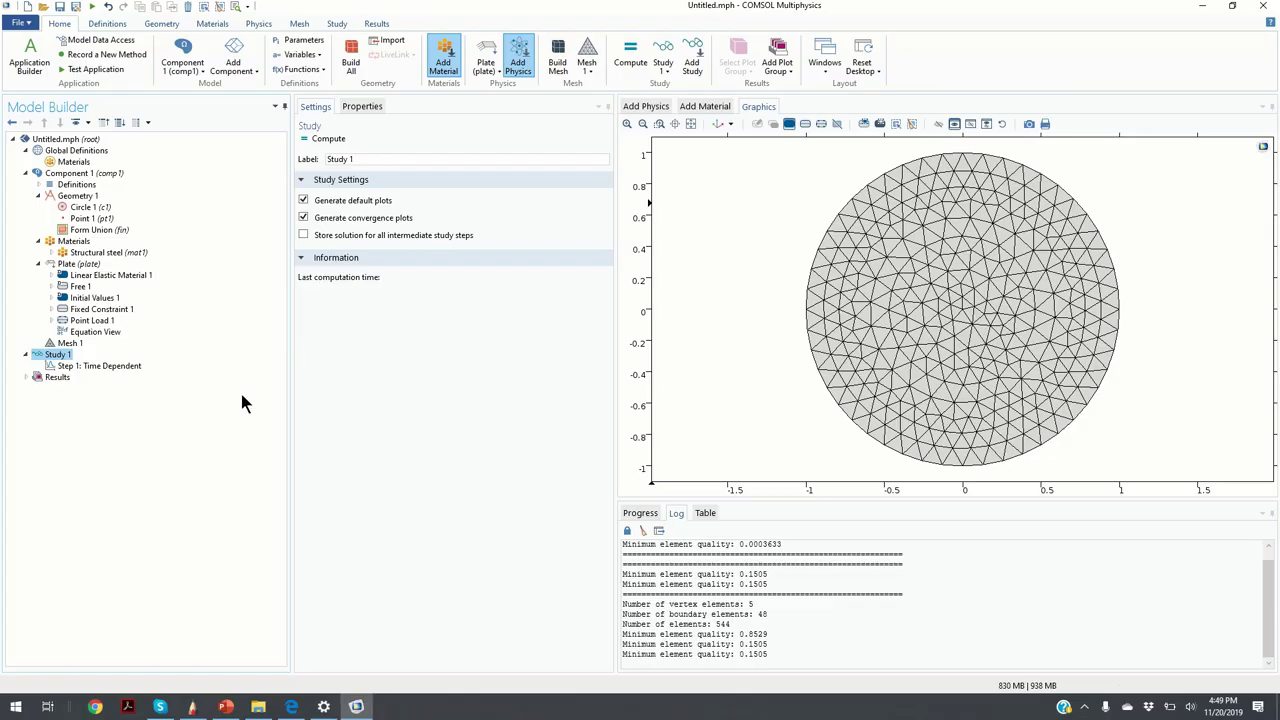
# Set the Time Dependent step's output times to range(0,0.05,5) seconds.
pyautogui.click(106, 368)
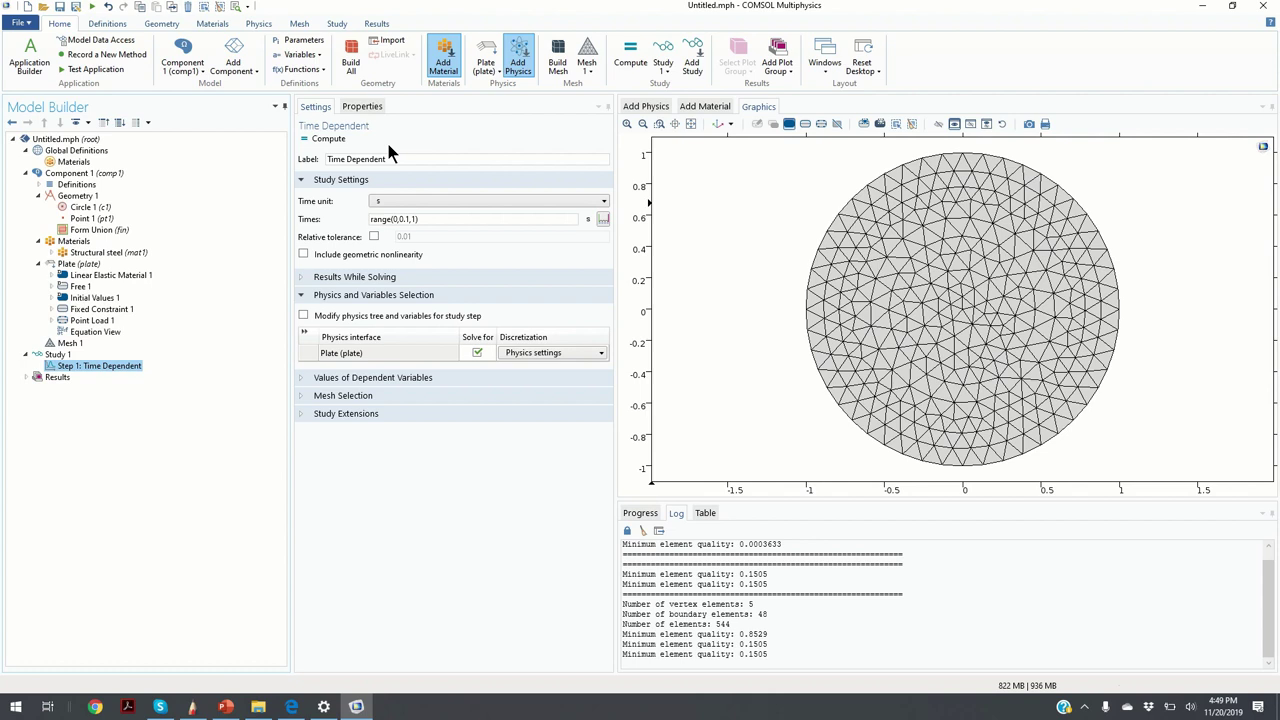
pyautogui.click(390, 221)
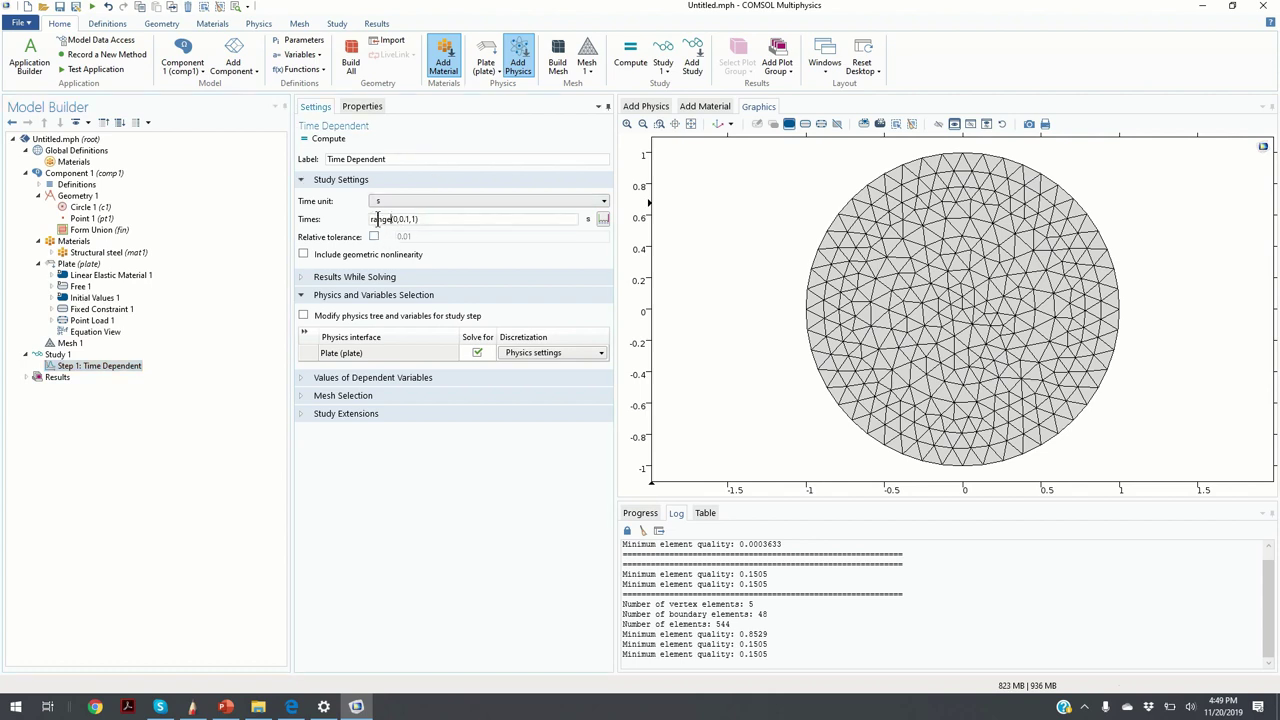
pyautogui.moveTo(368, 219); pyautogui.dragTo(448, 215)
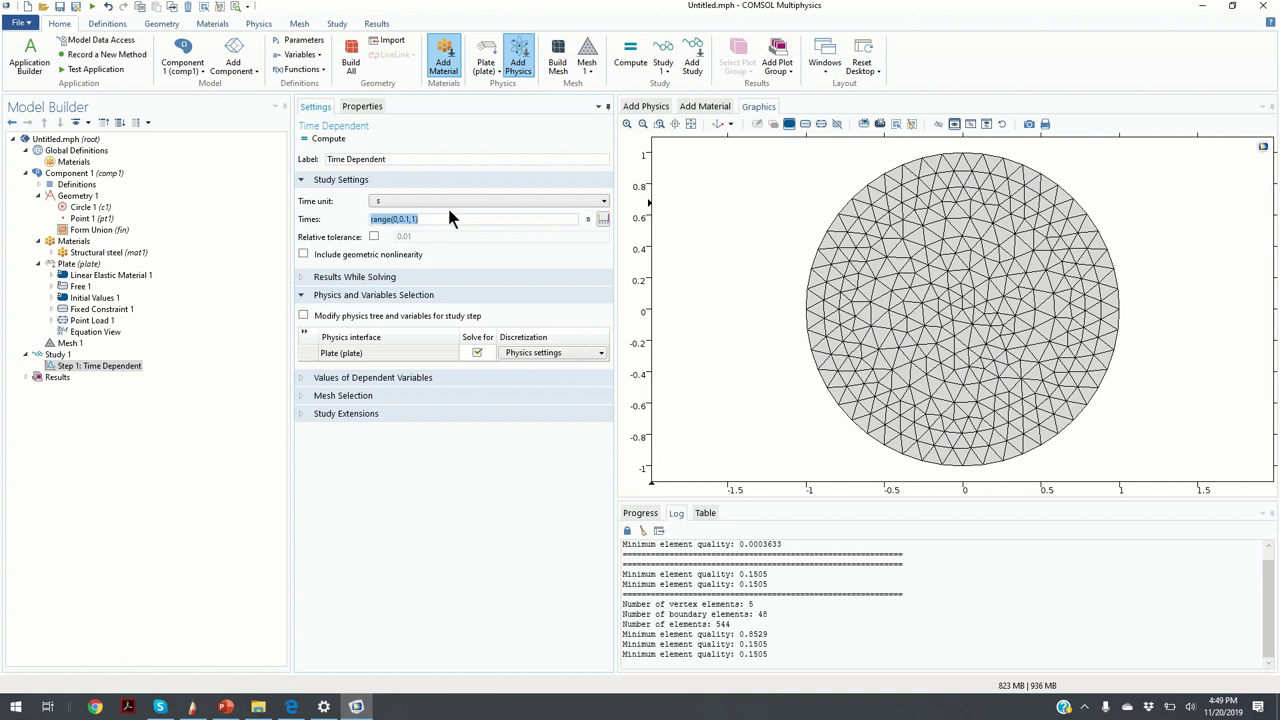
pyautogui.doubleClick(395, 219)
pyautogui.press('BackSpace')
pyautogui.write('0')
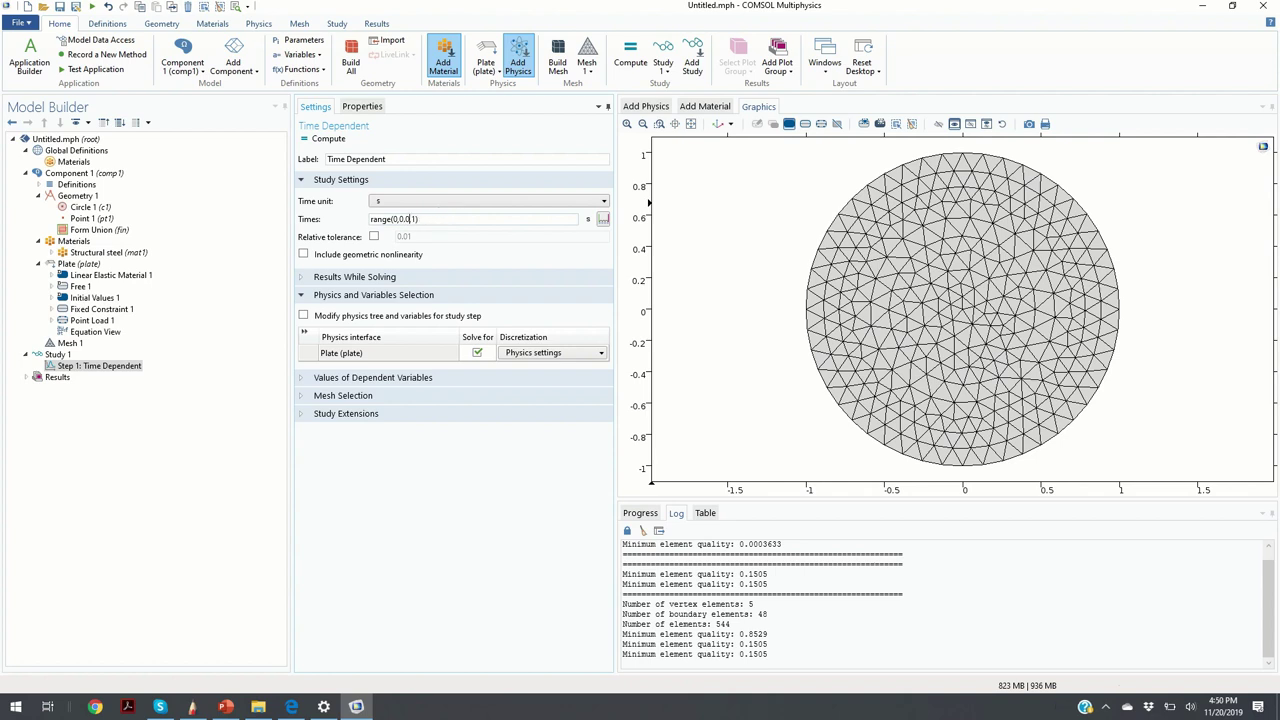
pyautogui.write('5')
pyautogui.press('BackSpace')
pyautogui.press('BackSpace')
pyautogui.write(',5')
# Review the time-dependent step's dependent variable, mesh and study extension settings, and compute the study.
pyautogui.click(402, 383)
pyautogui.click(385, 486)
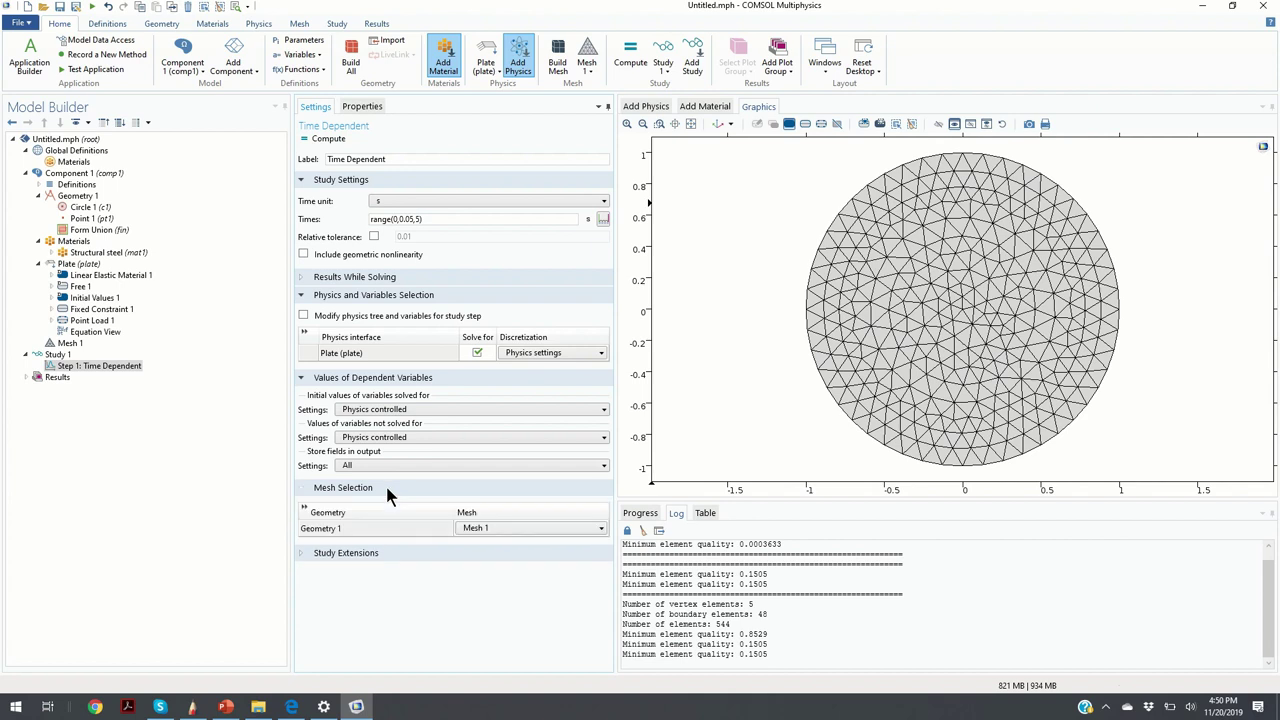
pyautogui.click(417, 563)
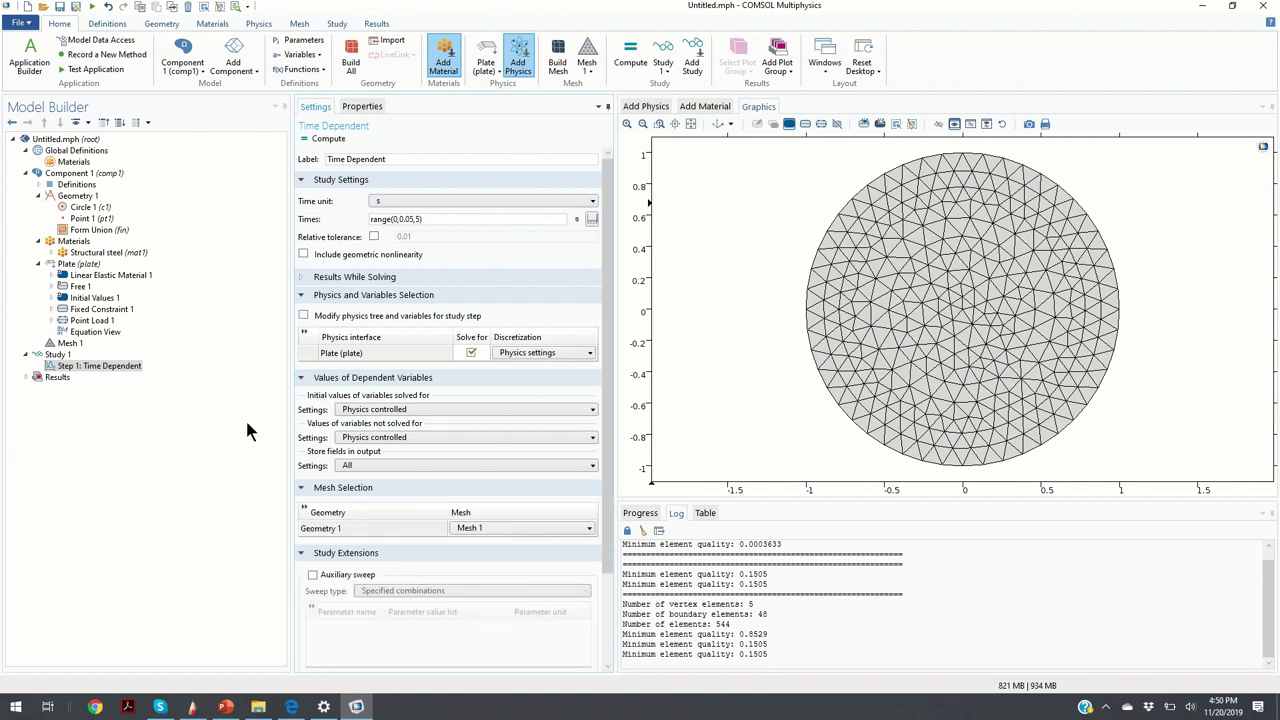
pyautogui.click(88, 368)
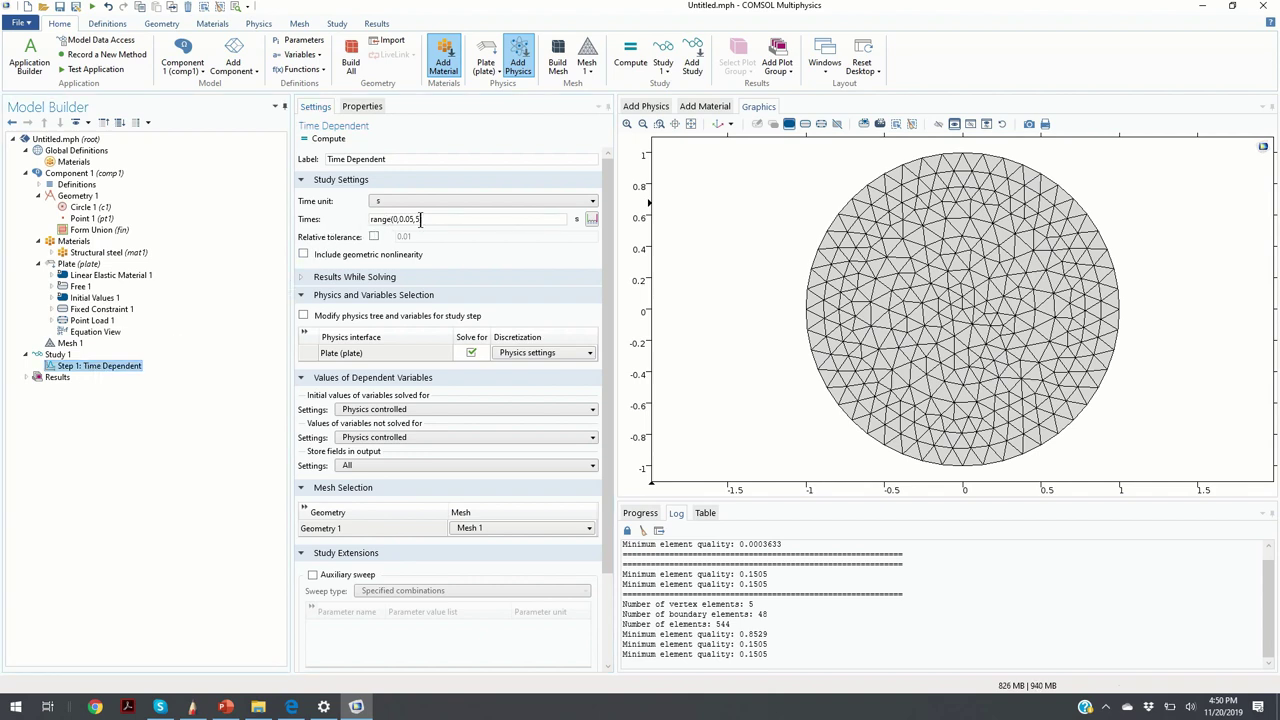
pyautogui.click(328, 138)
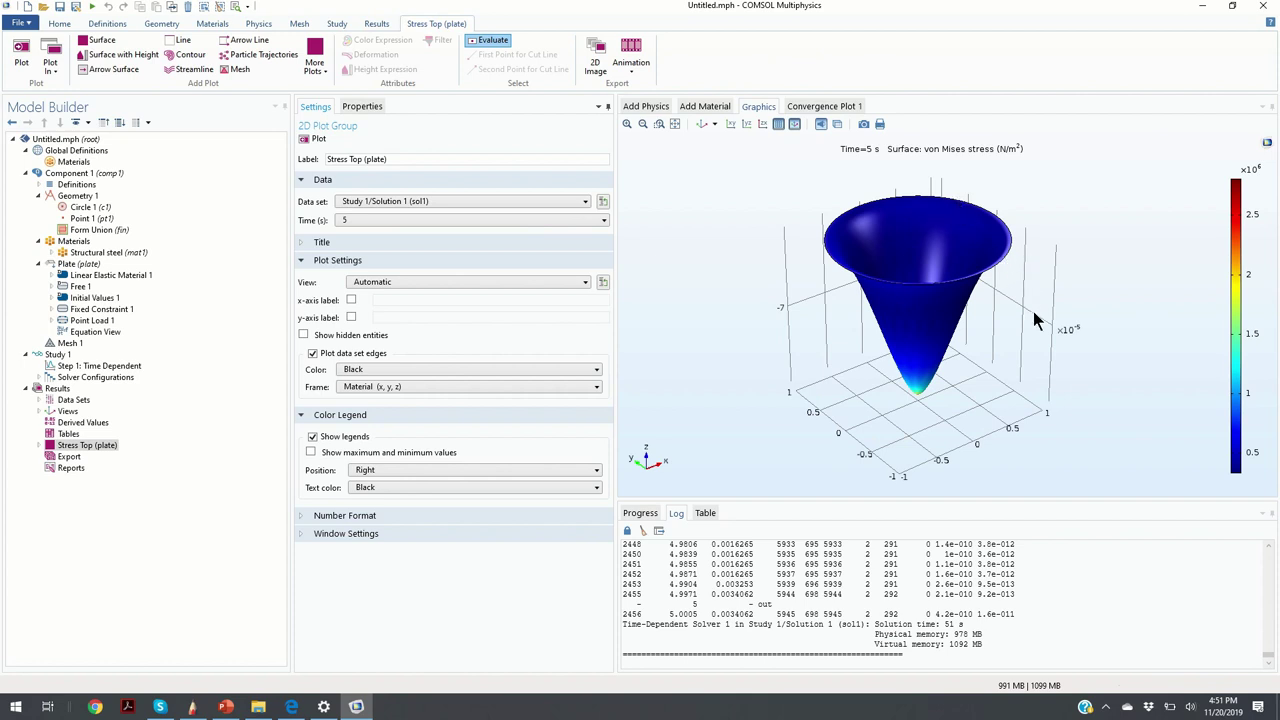
pyautogui.moveTo(868, 425); pyautogui.dragTo(905, 376)
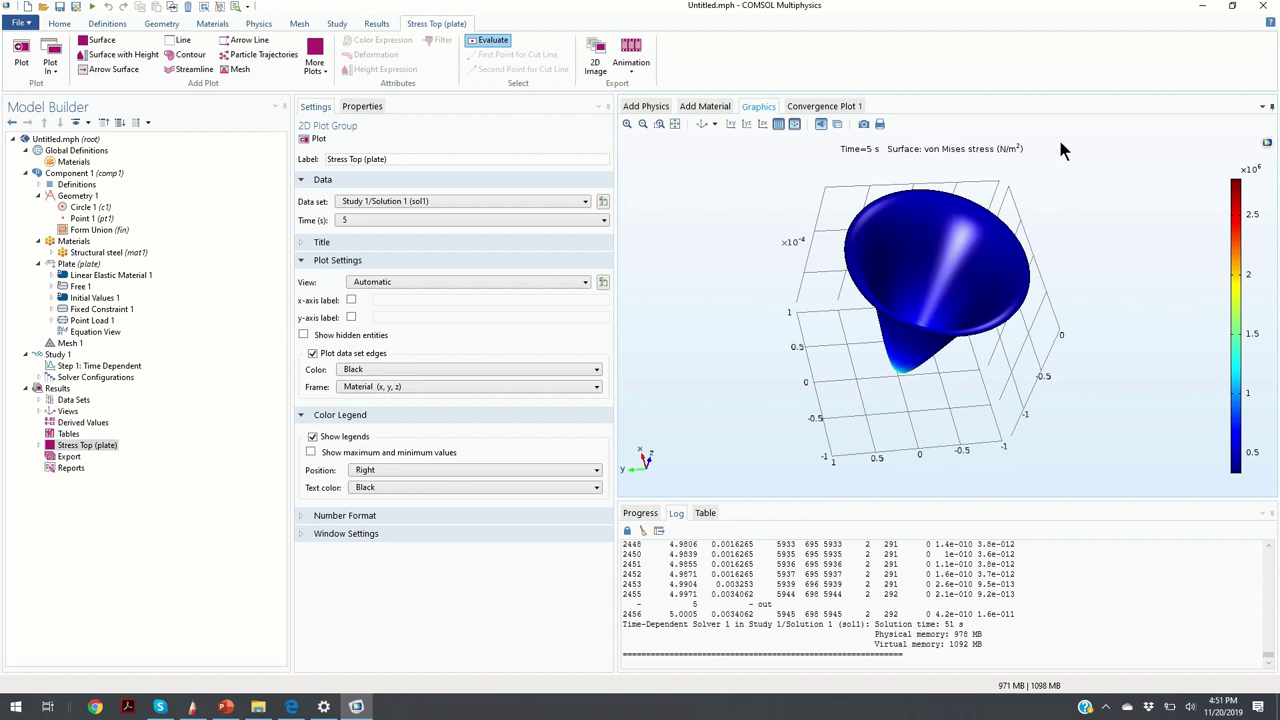
pyautogui.moveTo(891, 394); pyautogui.dragTo(1066, 349)
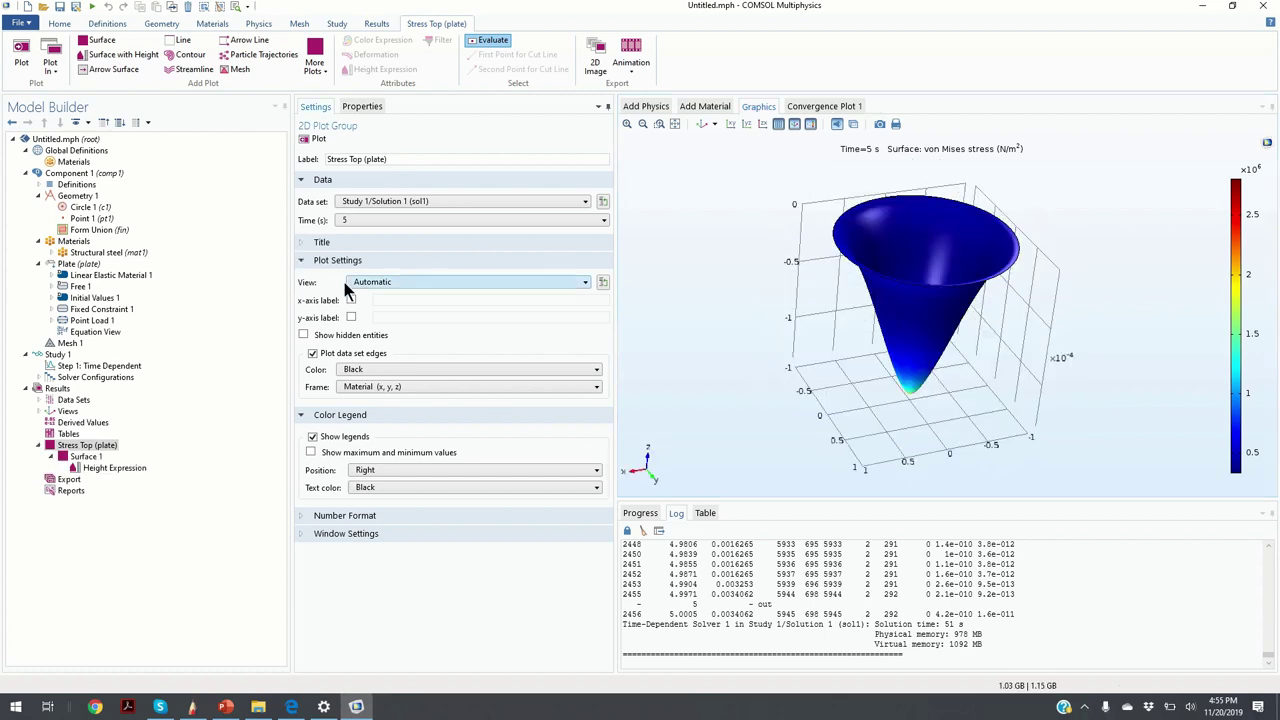
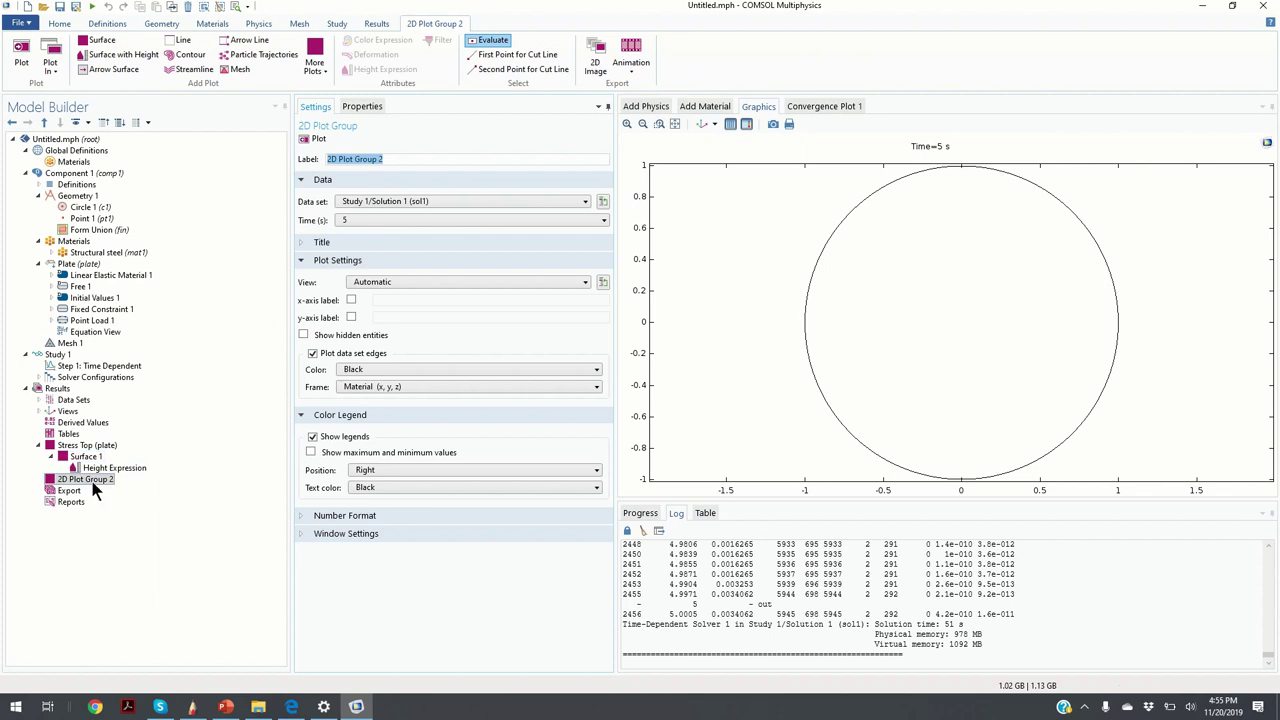
# Add a surface plot of the total displacement, plate.disp, to 2D Plot Group 2.
pyautogui.rightClick(92, 479)
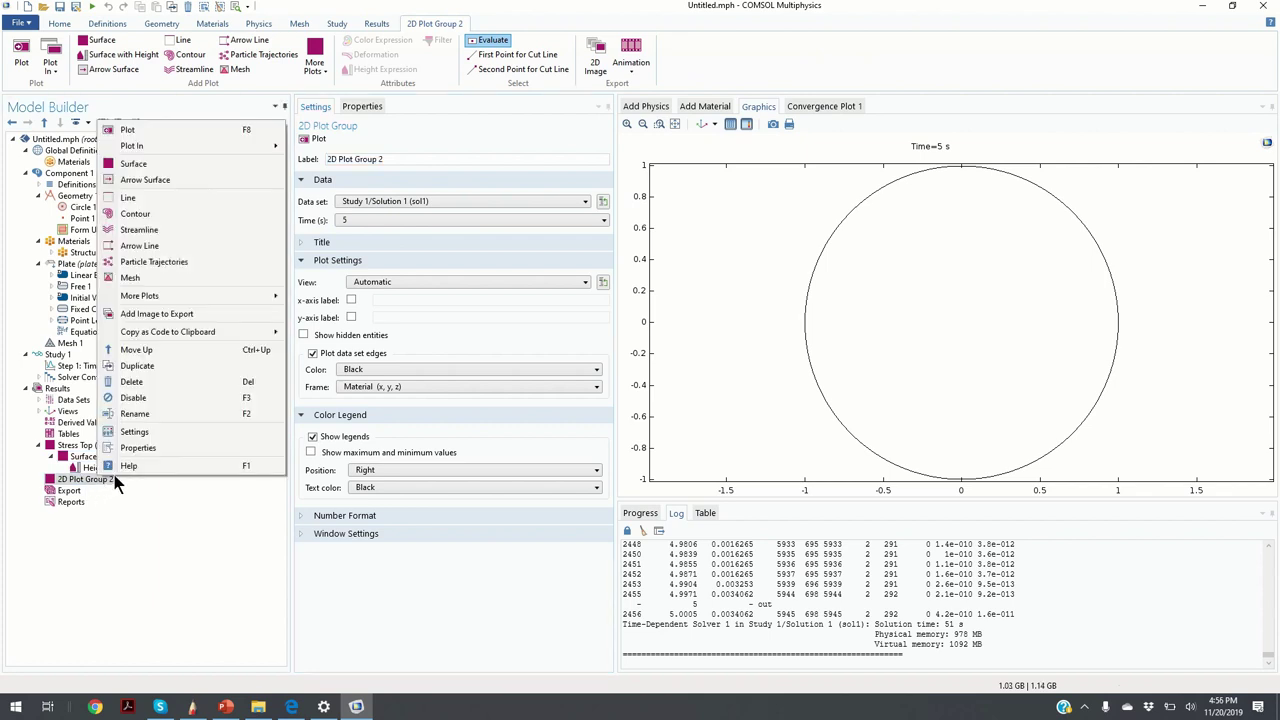
pyautogui.click(157, 164)
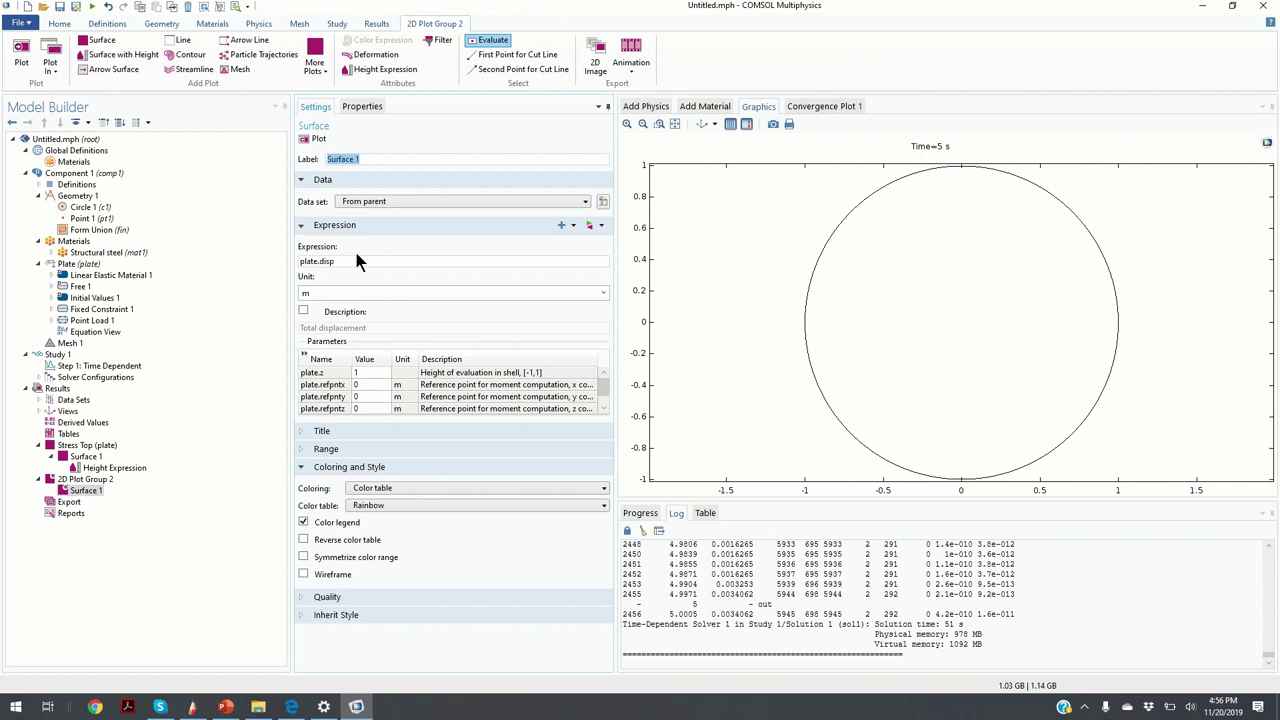
pyautogui.moveTo(301, 260); pyautogui.dragTo(340, 260)
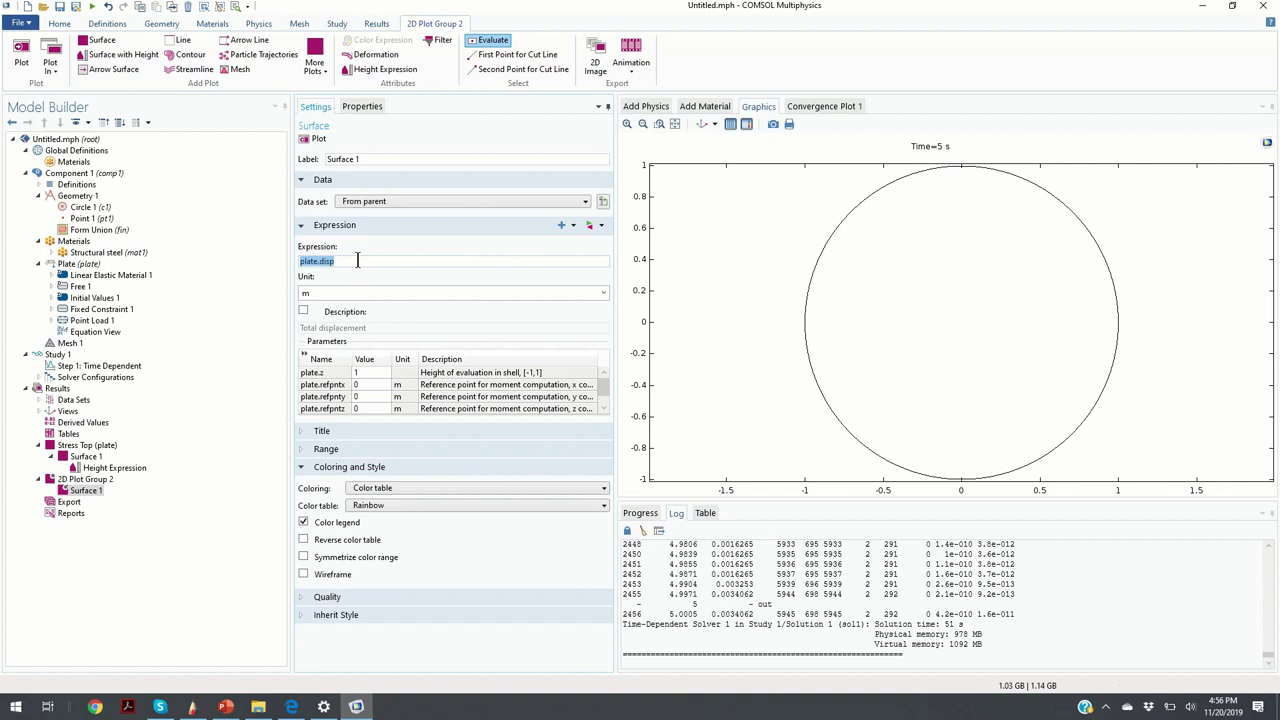
# Add a height expression to the total displacement surface plot and inspect the deformed shape.
pyautogui.rightClick(86, 490)
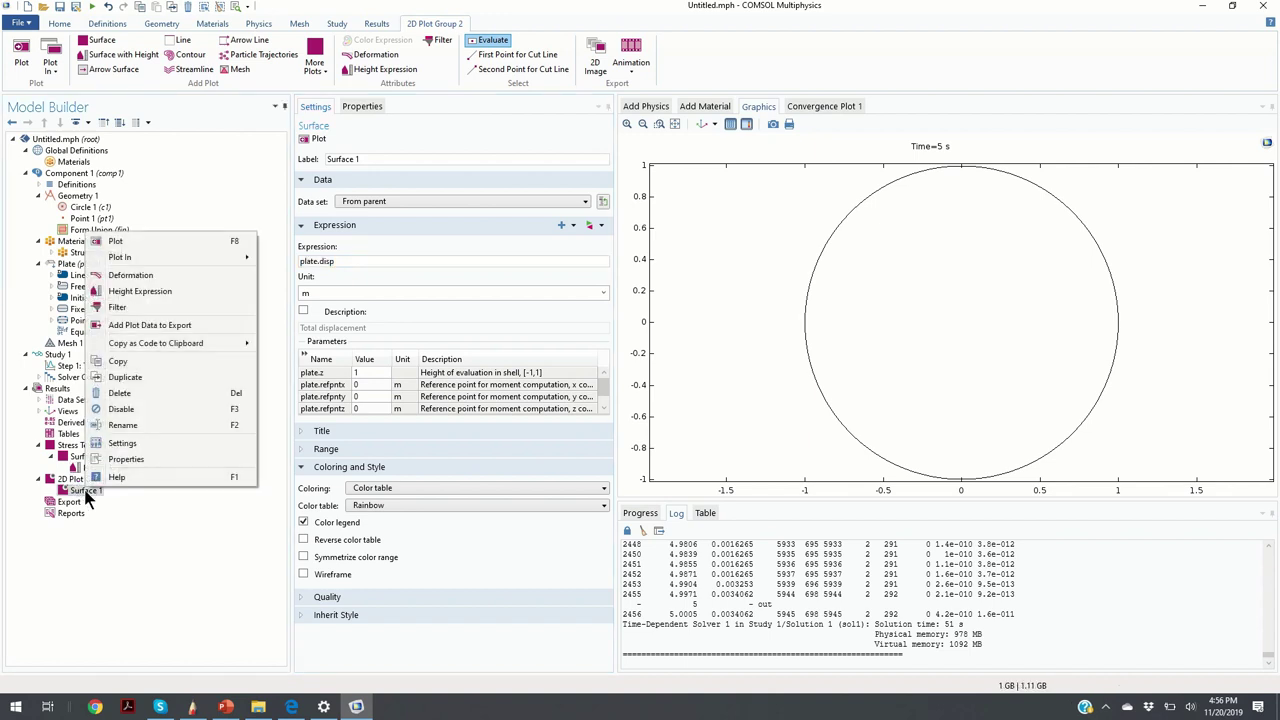
pyautogui.click(147, 293)
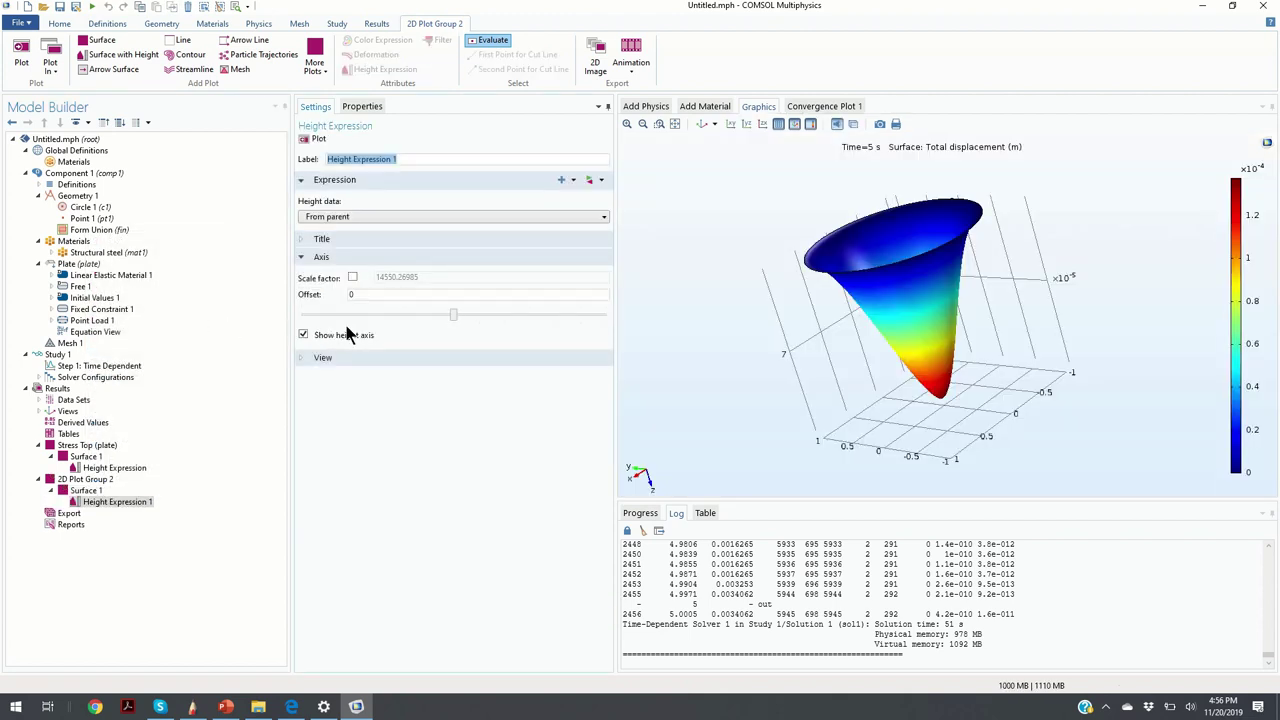
pyautogui.moveTo(957, 358); pyautogui.dragTo(880, 337)
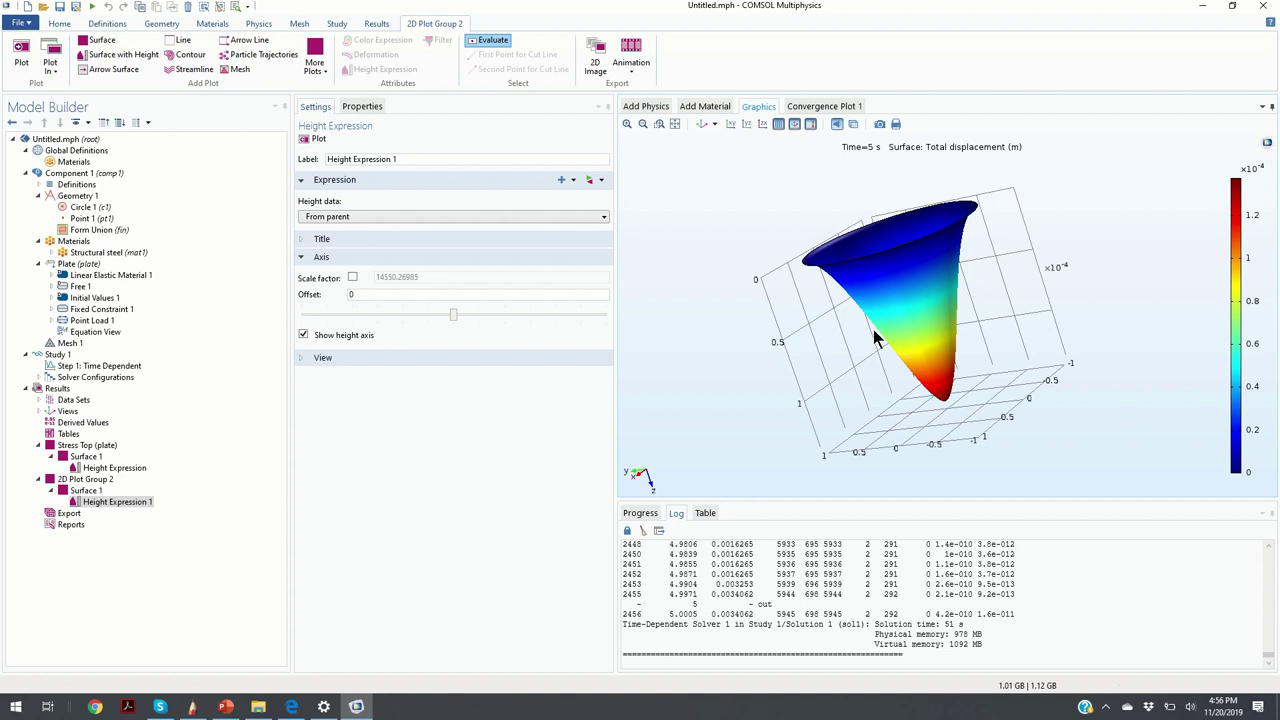
pyautogui.moveTo(971, 323); pyautogui.dragTo(971, 326)
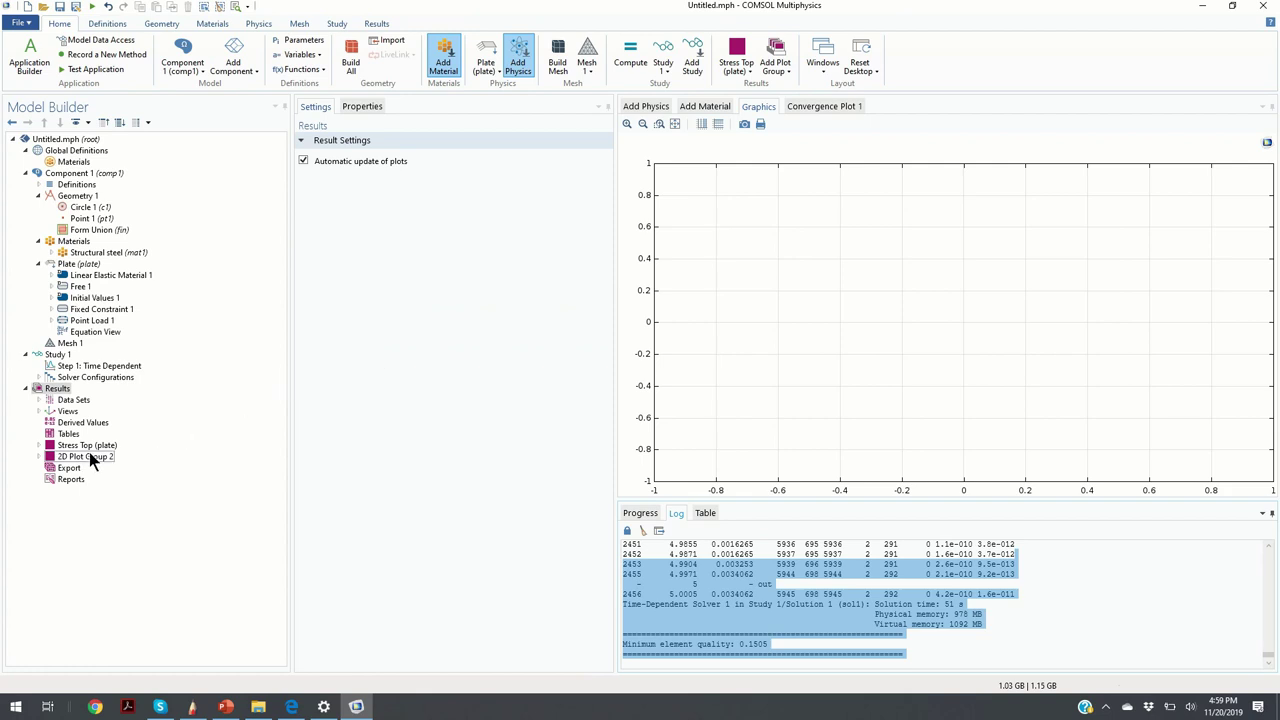
# Create a 1D plot group with a point graph of the total displacement, plate.disp, over time at the plate's centre point, and plot it.
pyautogui.rightClick(56, 389)
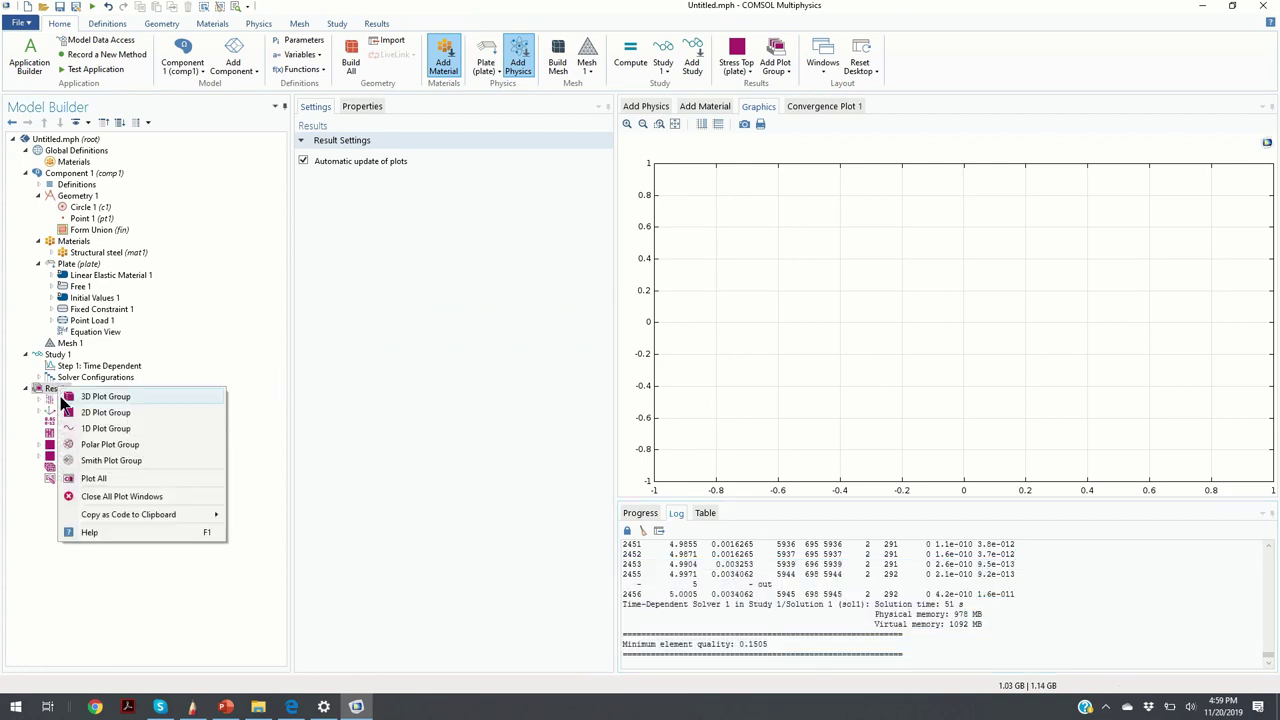
pyautogui.click(118, 429)
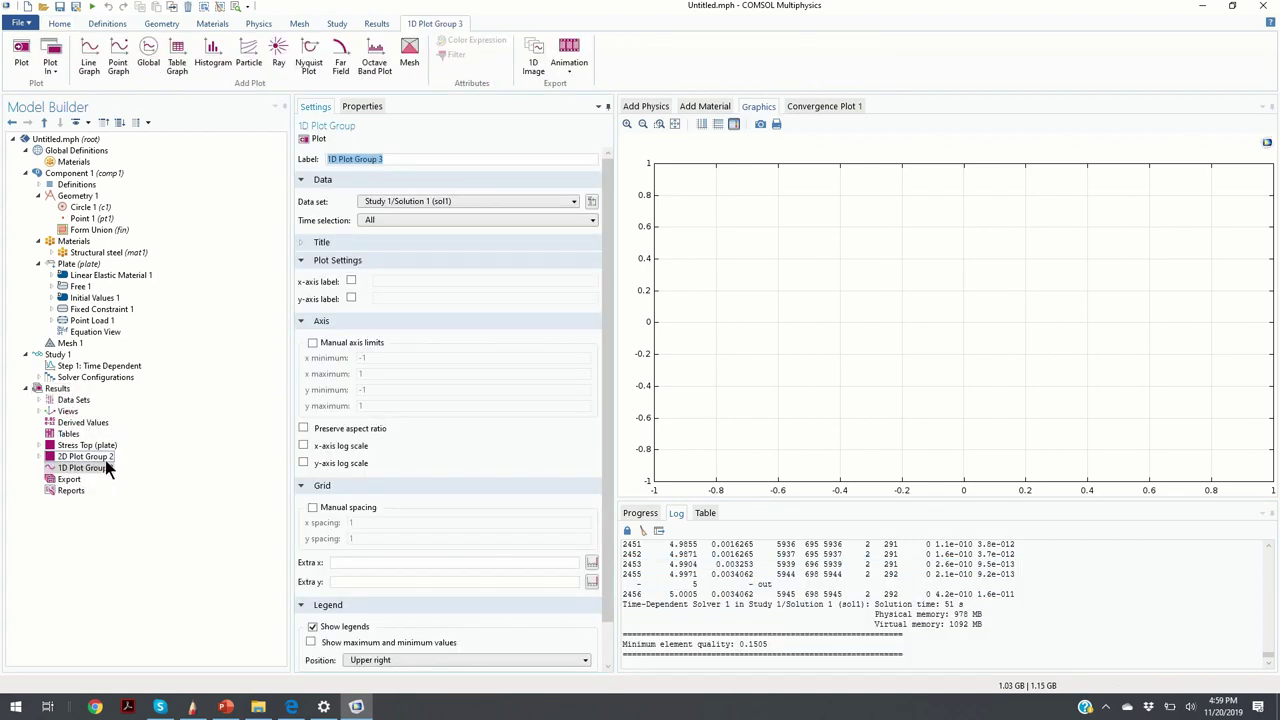
pyautogui.rightClick(94, 466)
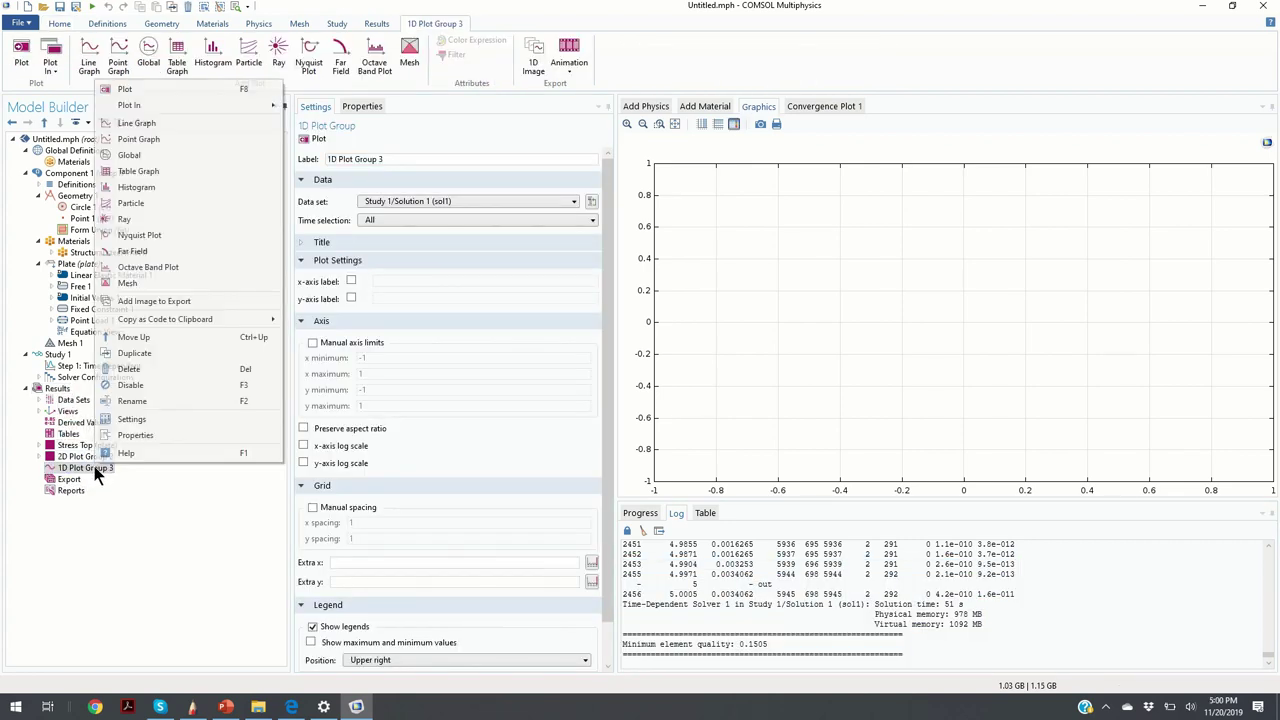
pyautogui.click(157, 142)
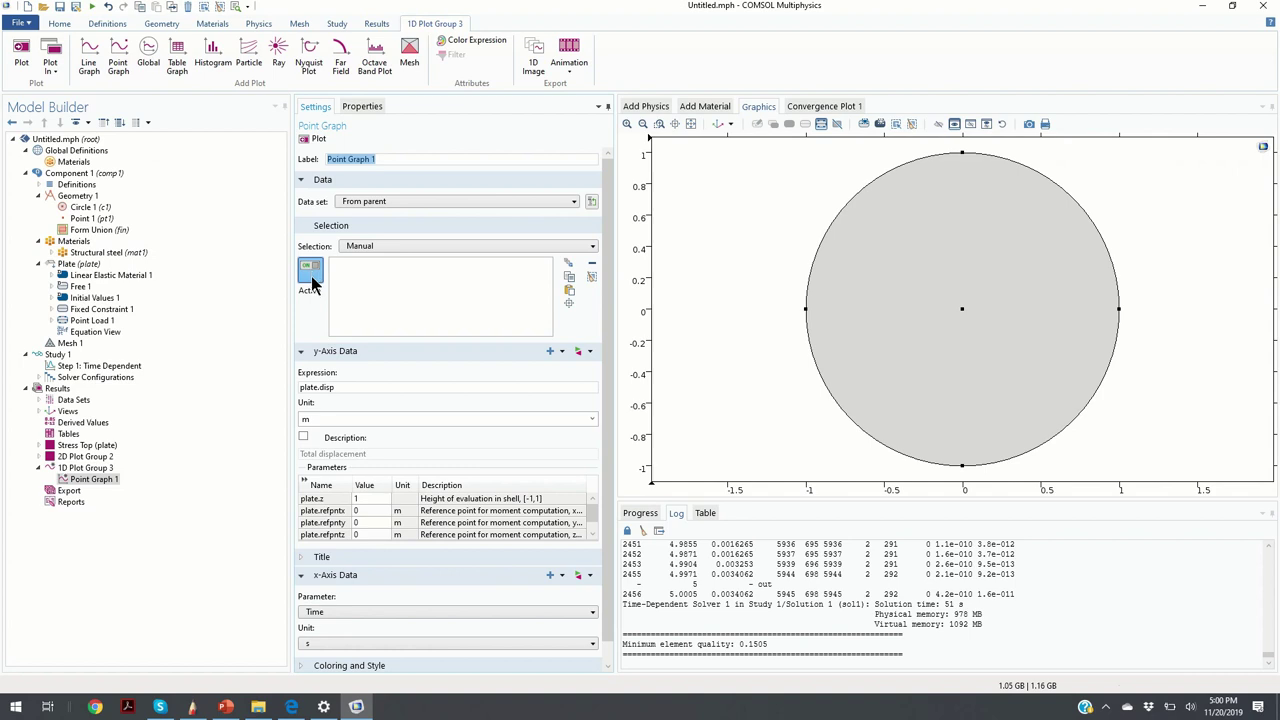
pyautogui.click(962, 310)
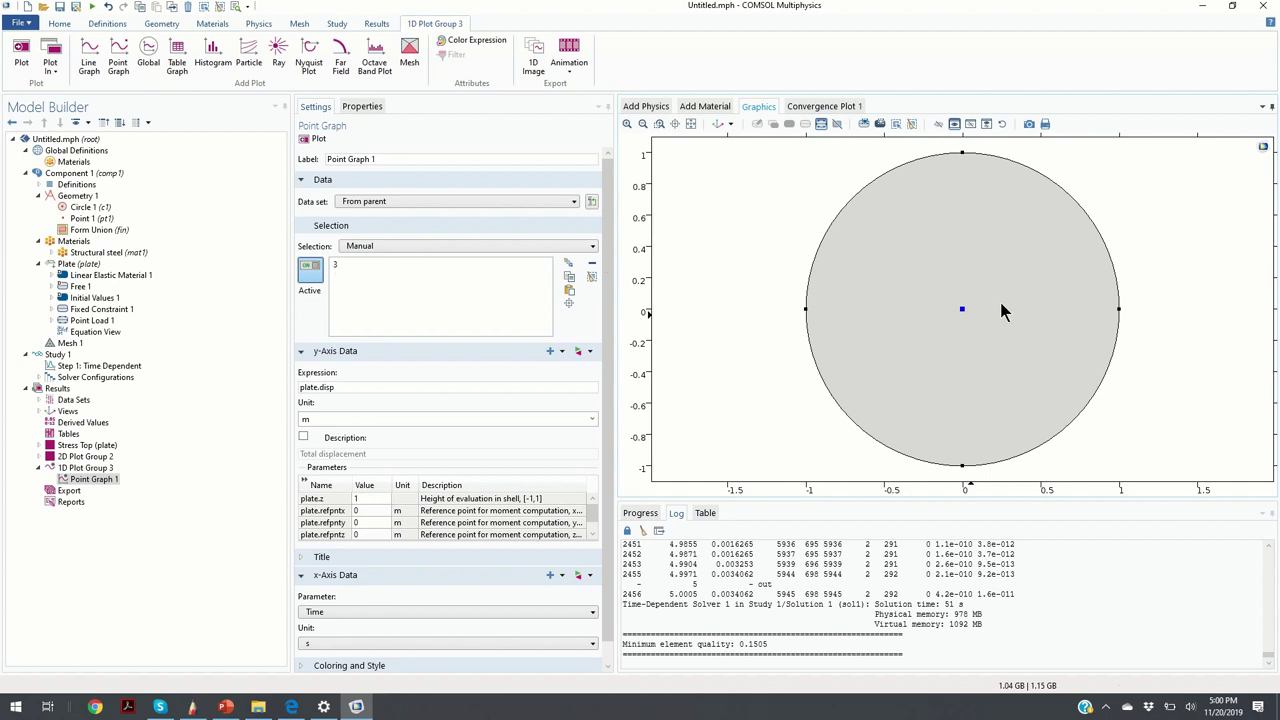
pyautogui.click(315, 139)
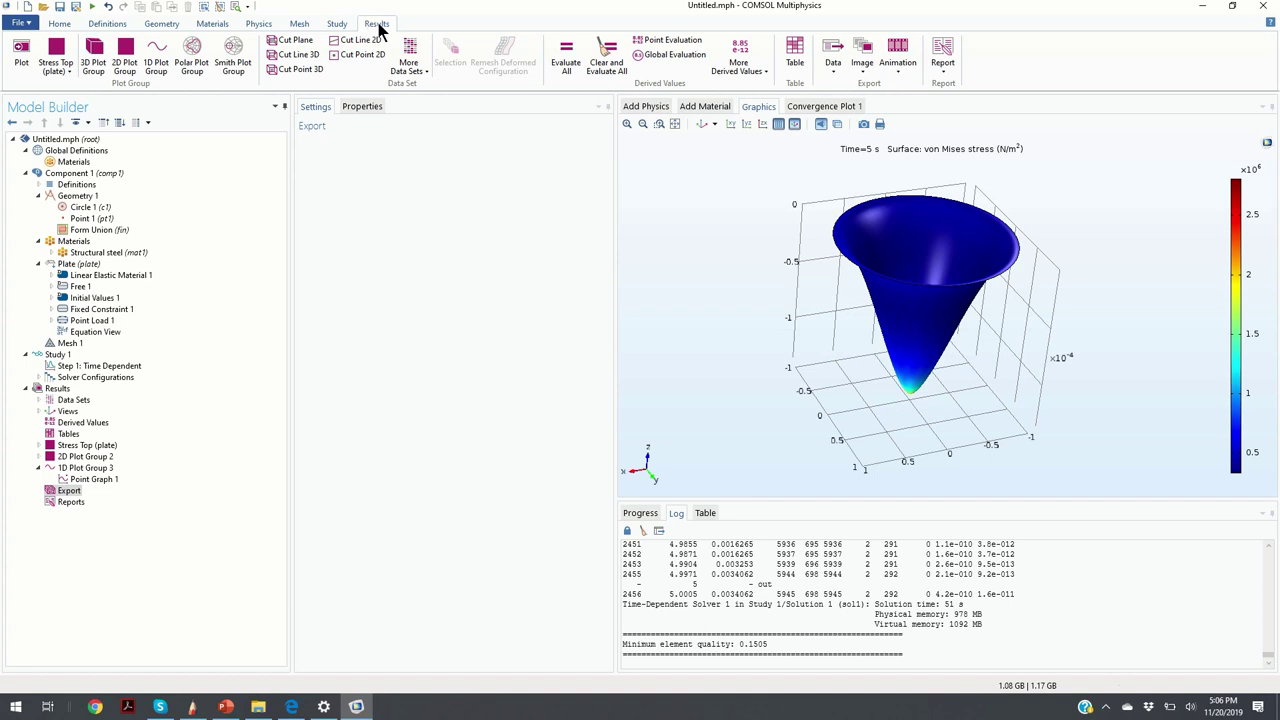
# Add a file animation of the Stress Top (plate) plot, set its GIF output to overwrite animation1.gif on the Desktop, and review its settings.
pyautogui.click(900, 72)
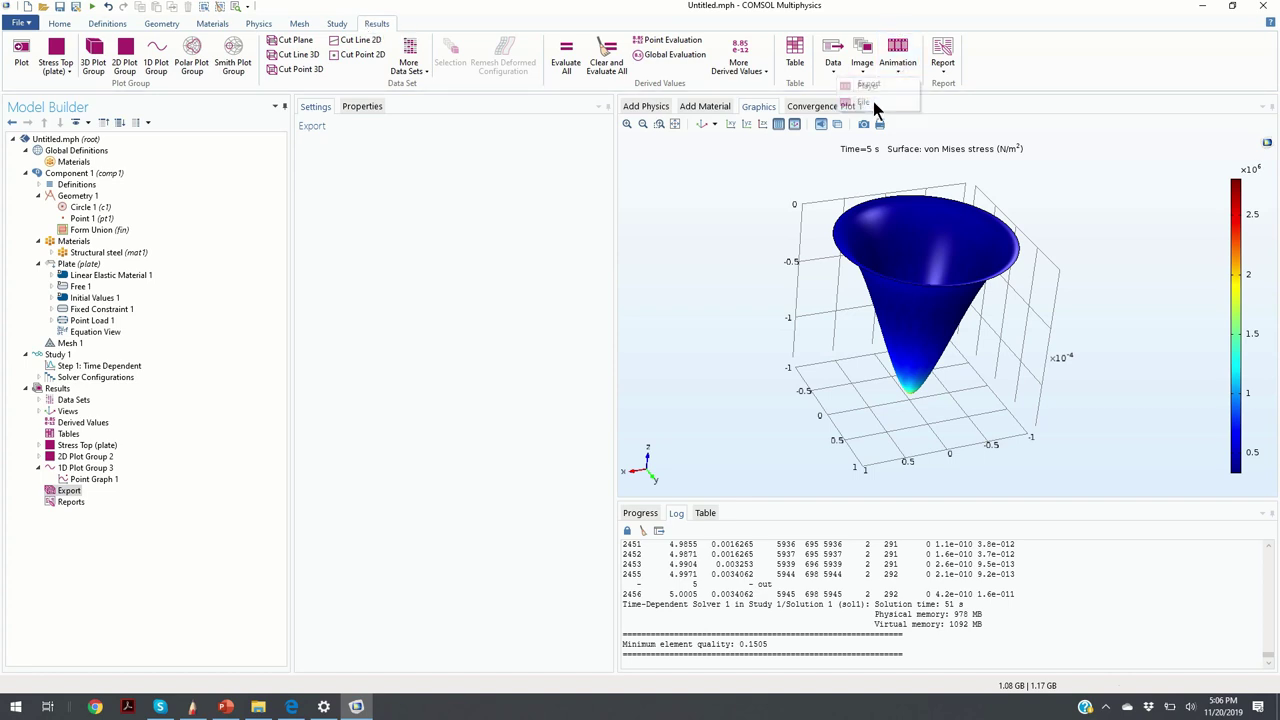
pyautogui.click(873, 101)
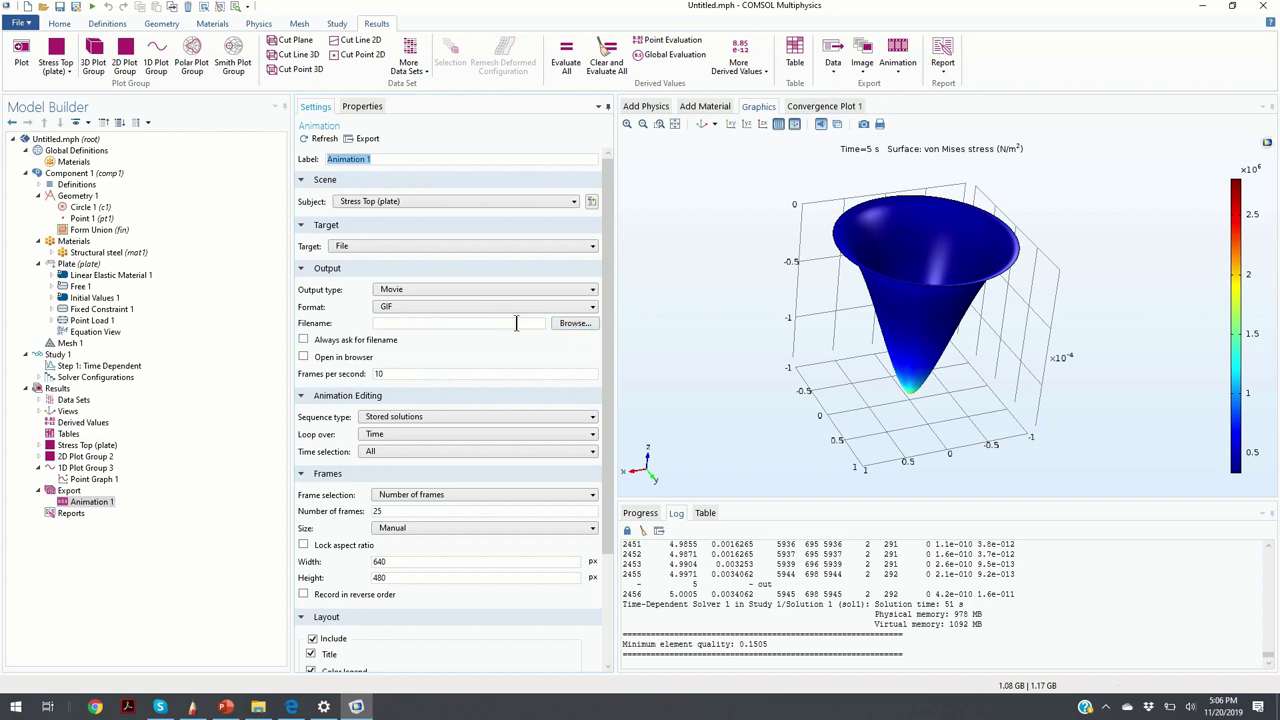
pyautogui.click(382, 322)
pyautogui.click(564, 324)
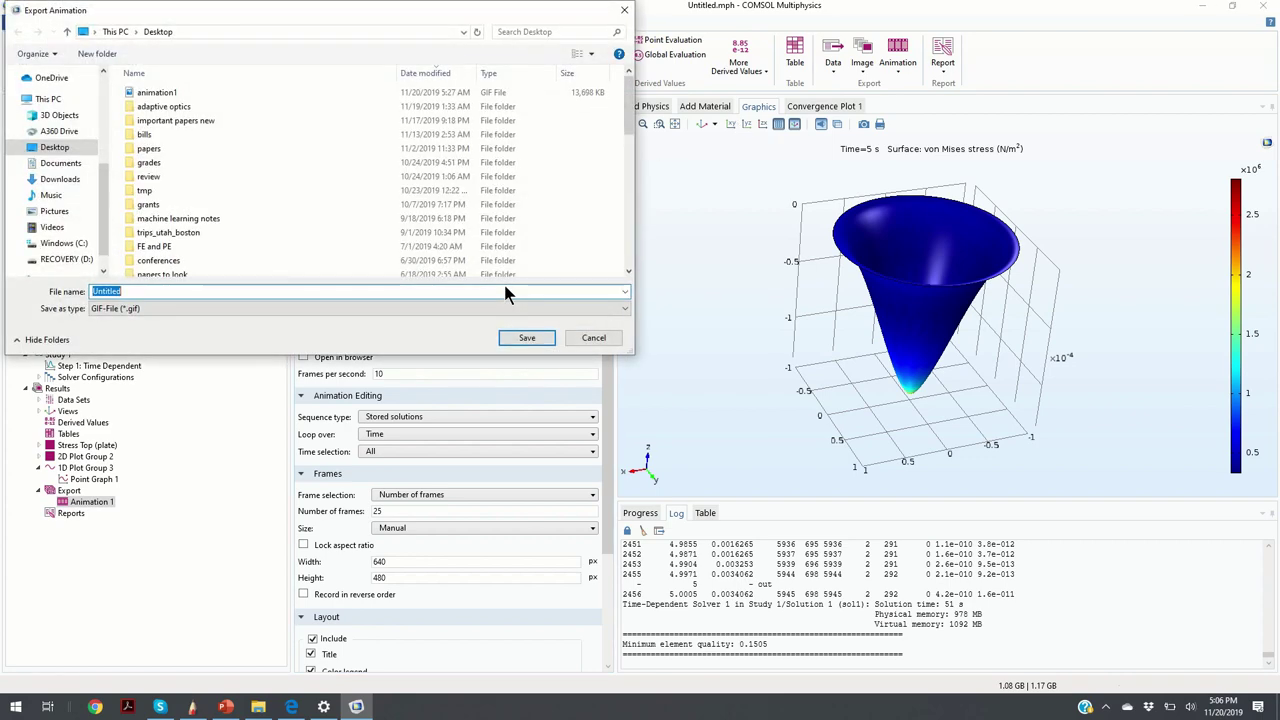
pyautogui.click(192, 91)
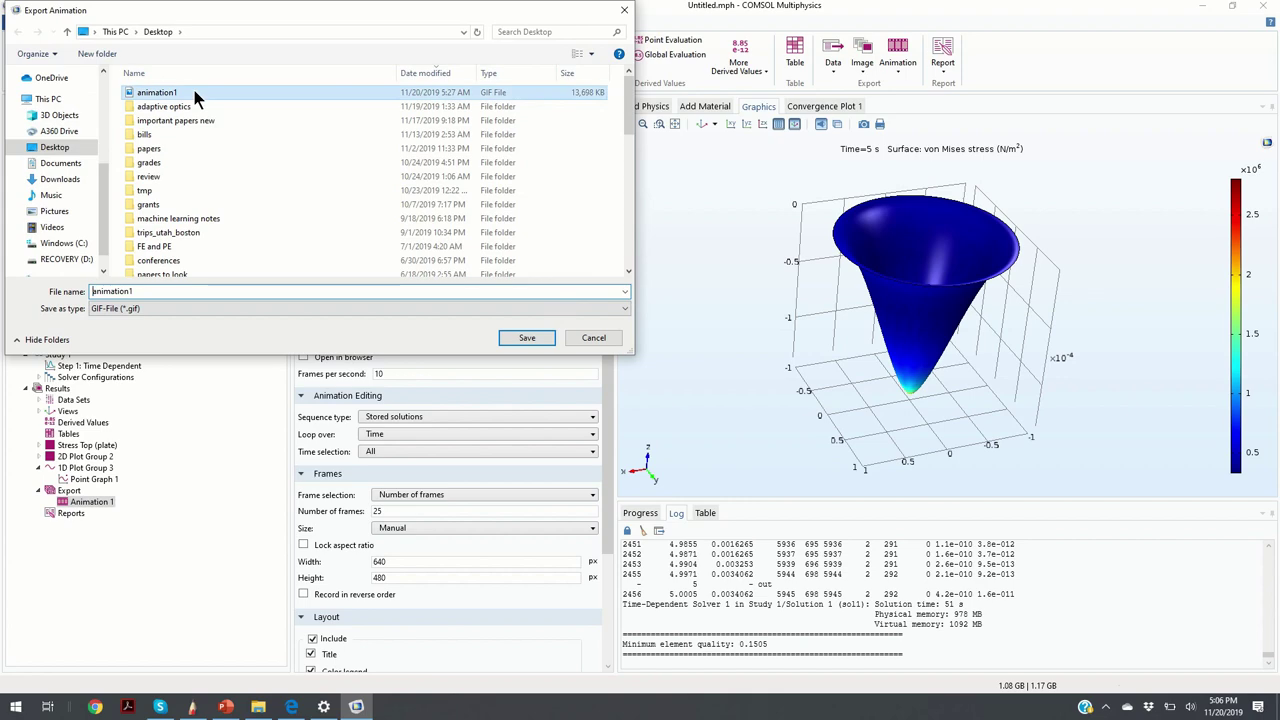
pyautogui.click(526, 337)
pyautogui.click(687, 398)
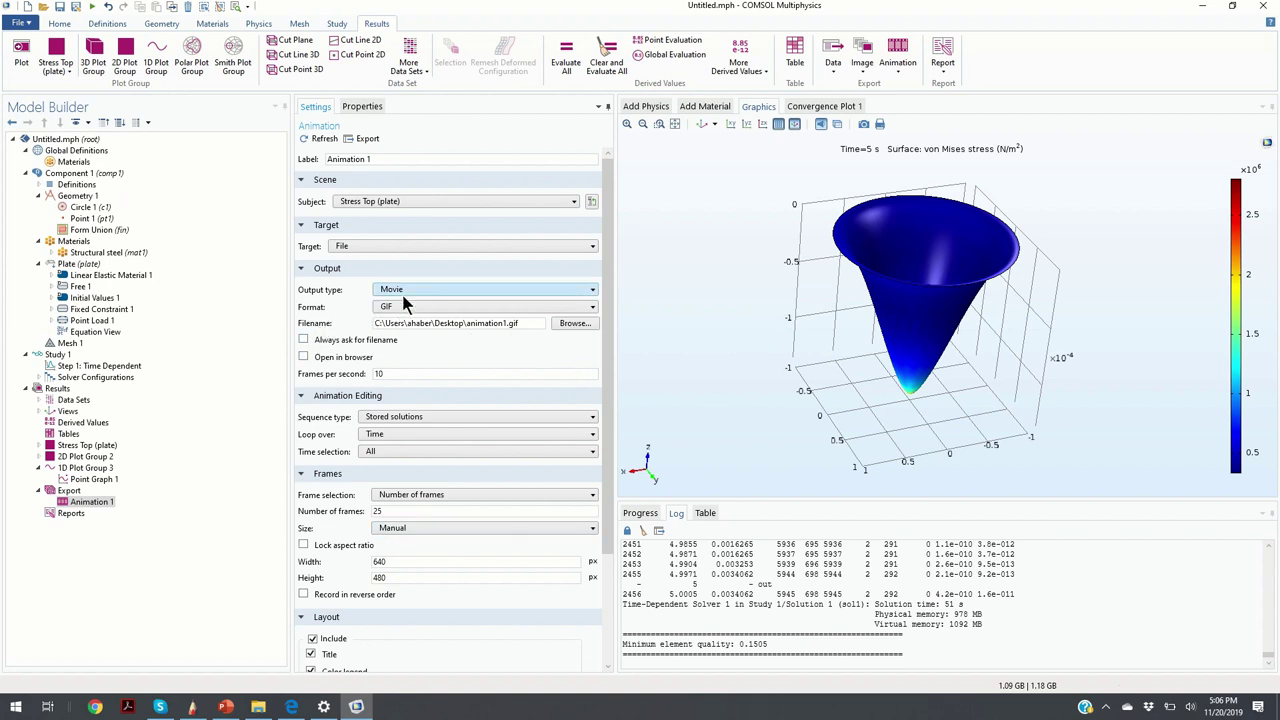
pyautogui.scroll(-2, 411, 301)
pyautogui.scroll(-2, 411, 309)
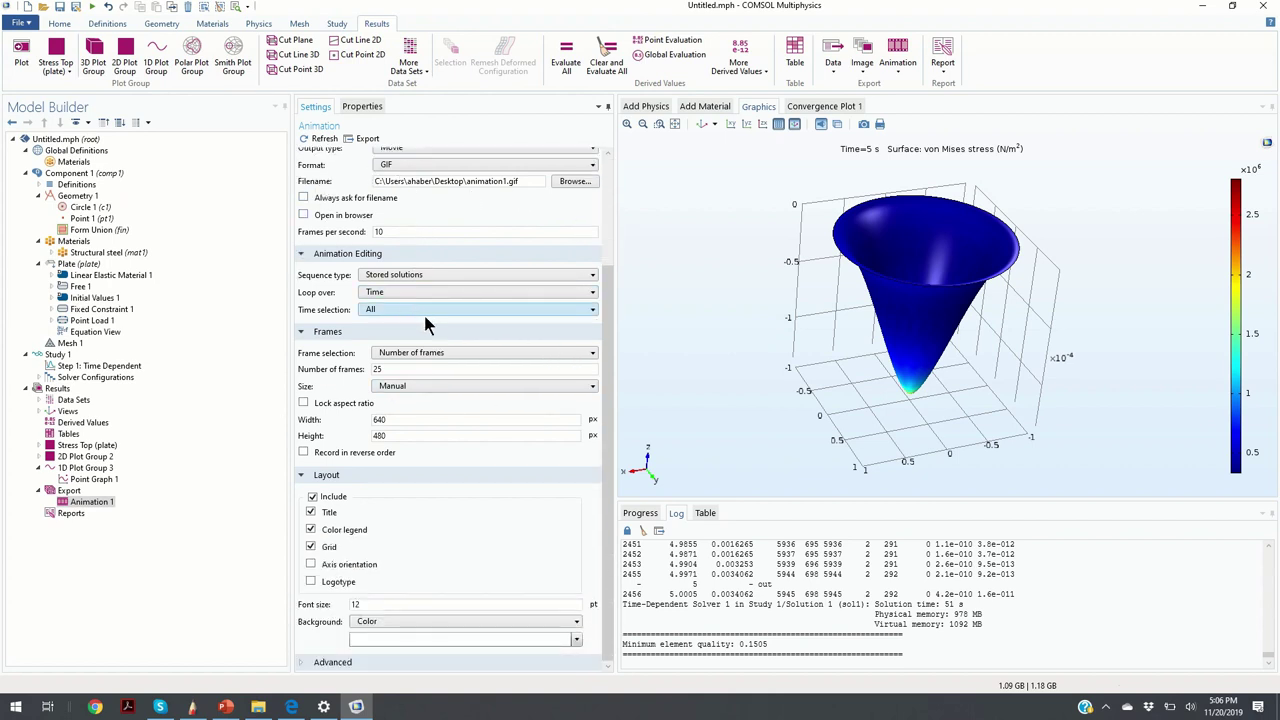
pyautogui.scroll(4, 433, 318)
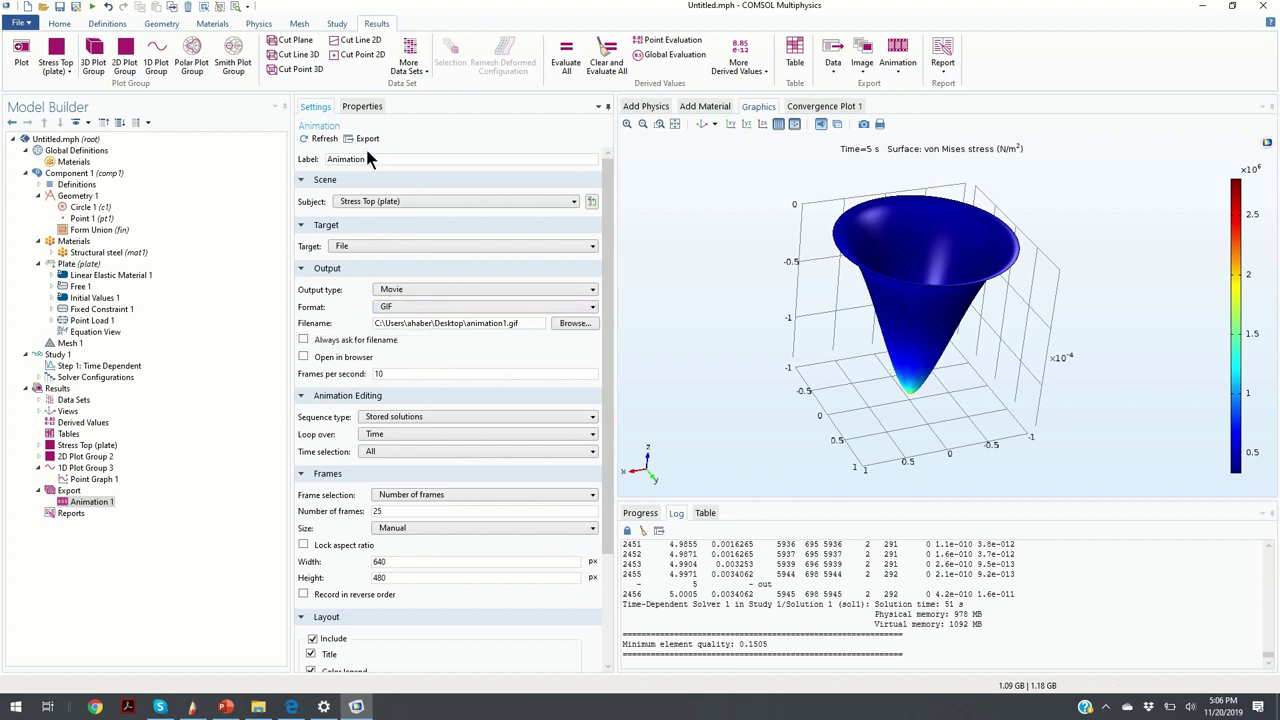